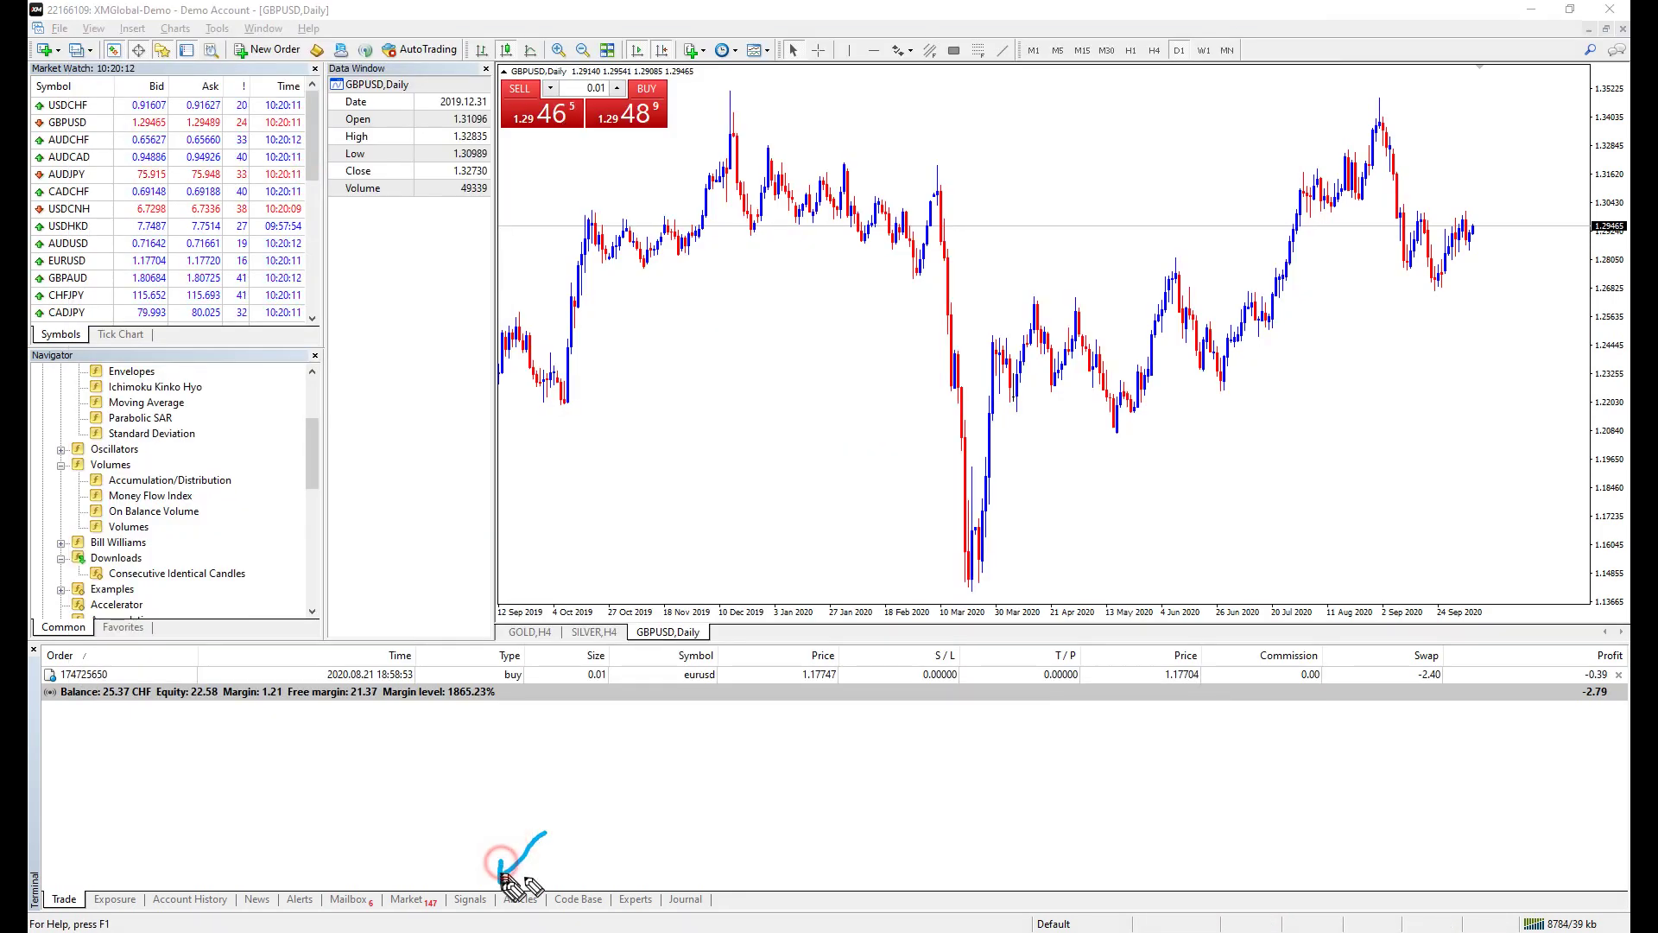
Step: Show the Signals list and enlarge the terminal panel so more providers fit on screen
{"action": "left_click", "coordinate": [480, 899]}
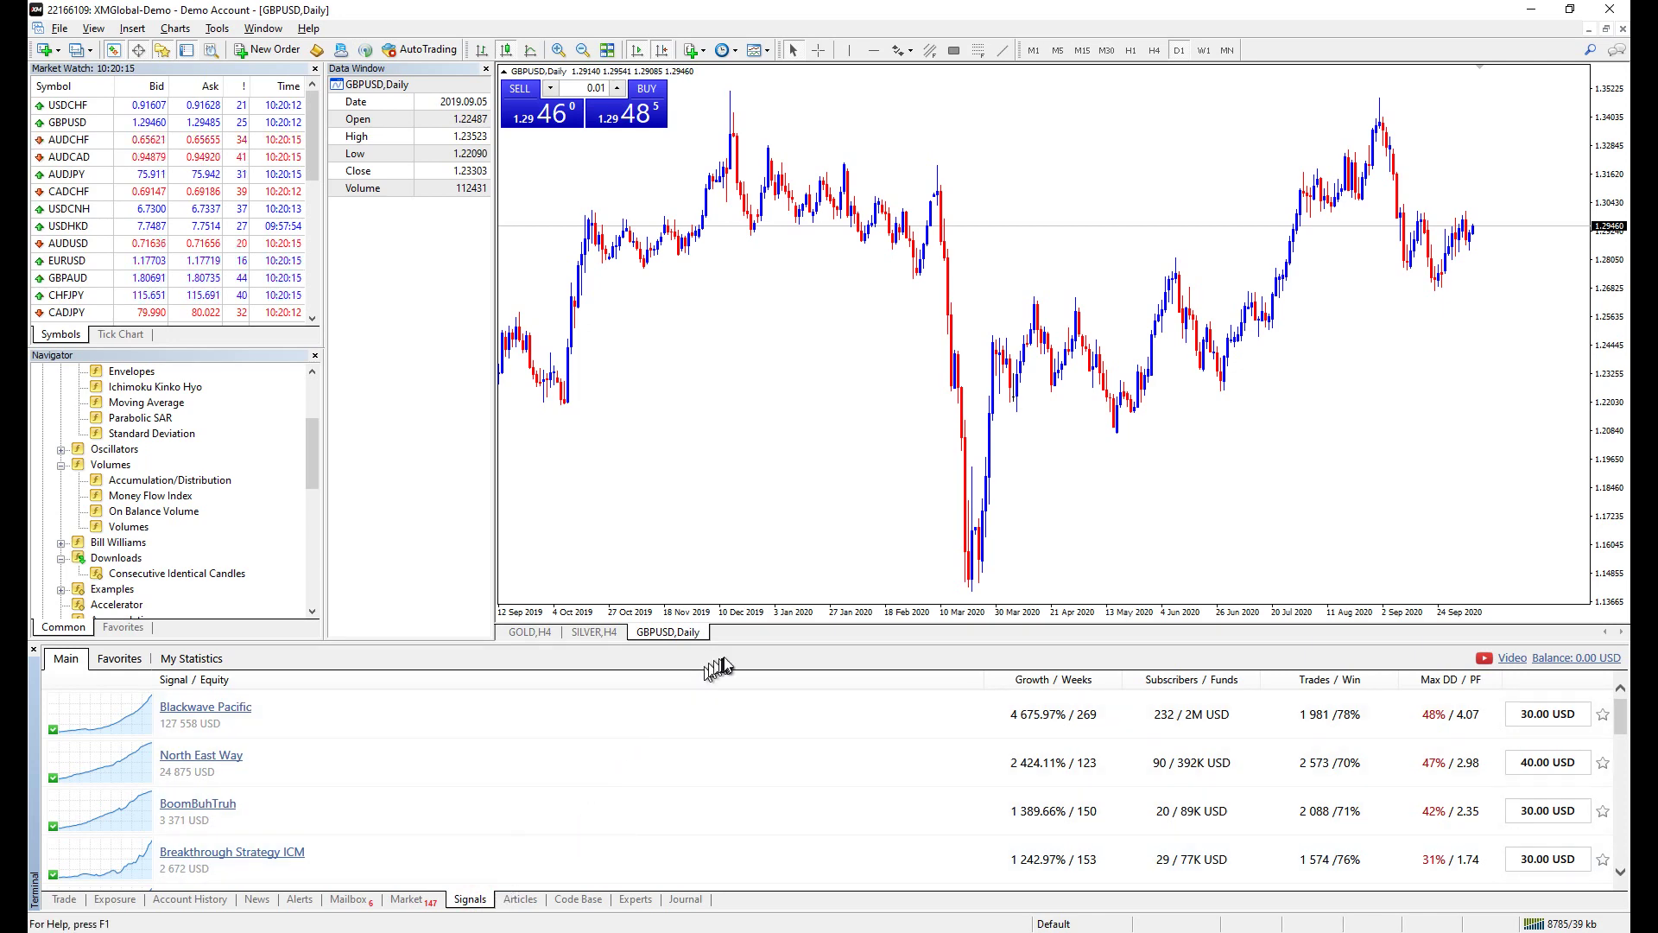
{"action": "mouse_move", "coordinate": [743, 645]}
{"action": "left_mouse_down"}
{"action": "mouse_move", "coordinate": [774, 636]}
{"action": "mouse_move", "coordinate": [805, 458]}
{"action": "mouse_move", "coordinate": [807, 251]}
{"action": "left_mouse_up"}
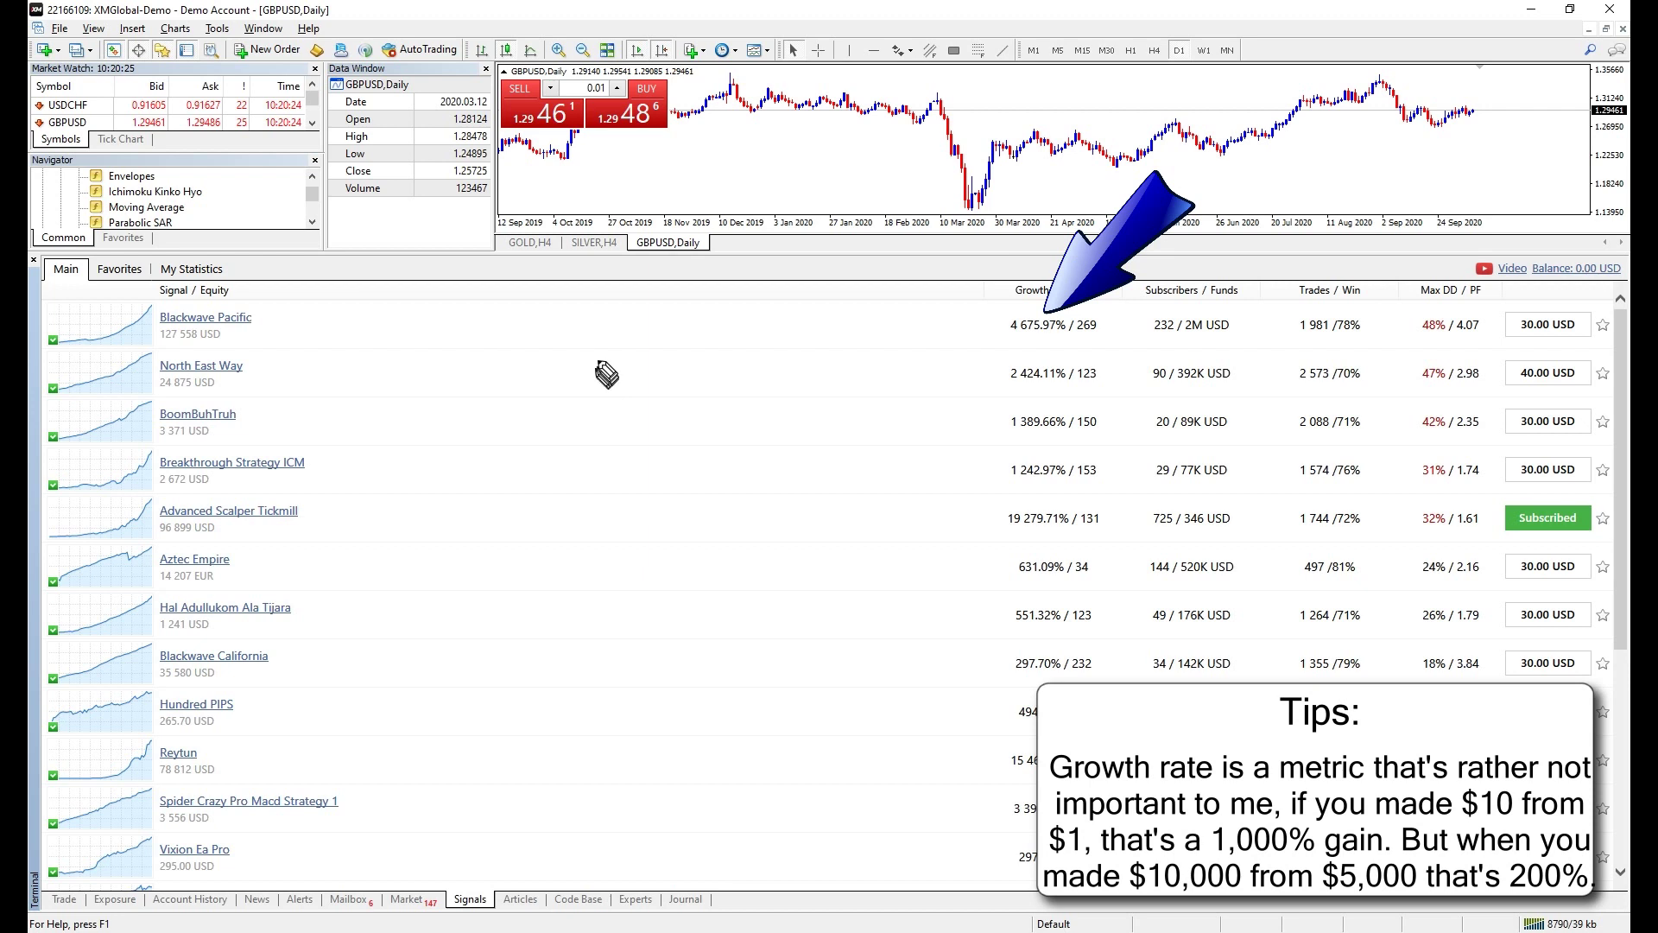
Step: Adjust the Signals list columns to show each provider's subscription price
{"action": "mouse_move", "coordinate": [598, 349]}
{"action": "left_mouse_down"}
{"action": "mouse_move", "coordinate": [597, 393]}
{"action": "mouse_move", "coordinate": [643, 366]}
{"action": "mouse_move", "coordinate": [743, 370]}
{"action": "mouse_move", "coordinate": [783, 352]}
{"action": "mouse_move", "coordinate": [796, 381]}
{"action": "mouse_move", "coordinate": [828, 380]}
{"action": "mouse_move", "coordinate": [851, 344]}
{"action": "left_mouse_up"}
{"action": "left_click", "coordinate": [771, 377]}
{"action": "left_click_drag", "start_coordinate": [679, 341], "coordinate": [674, 366]}
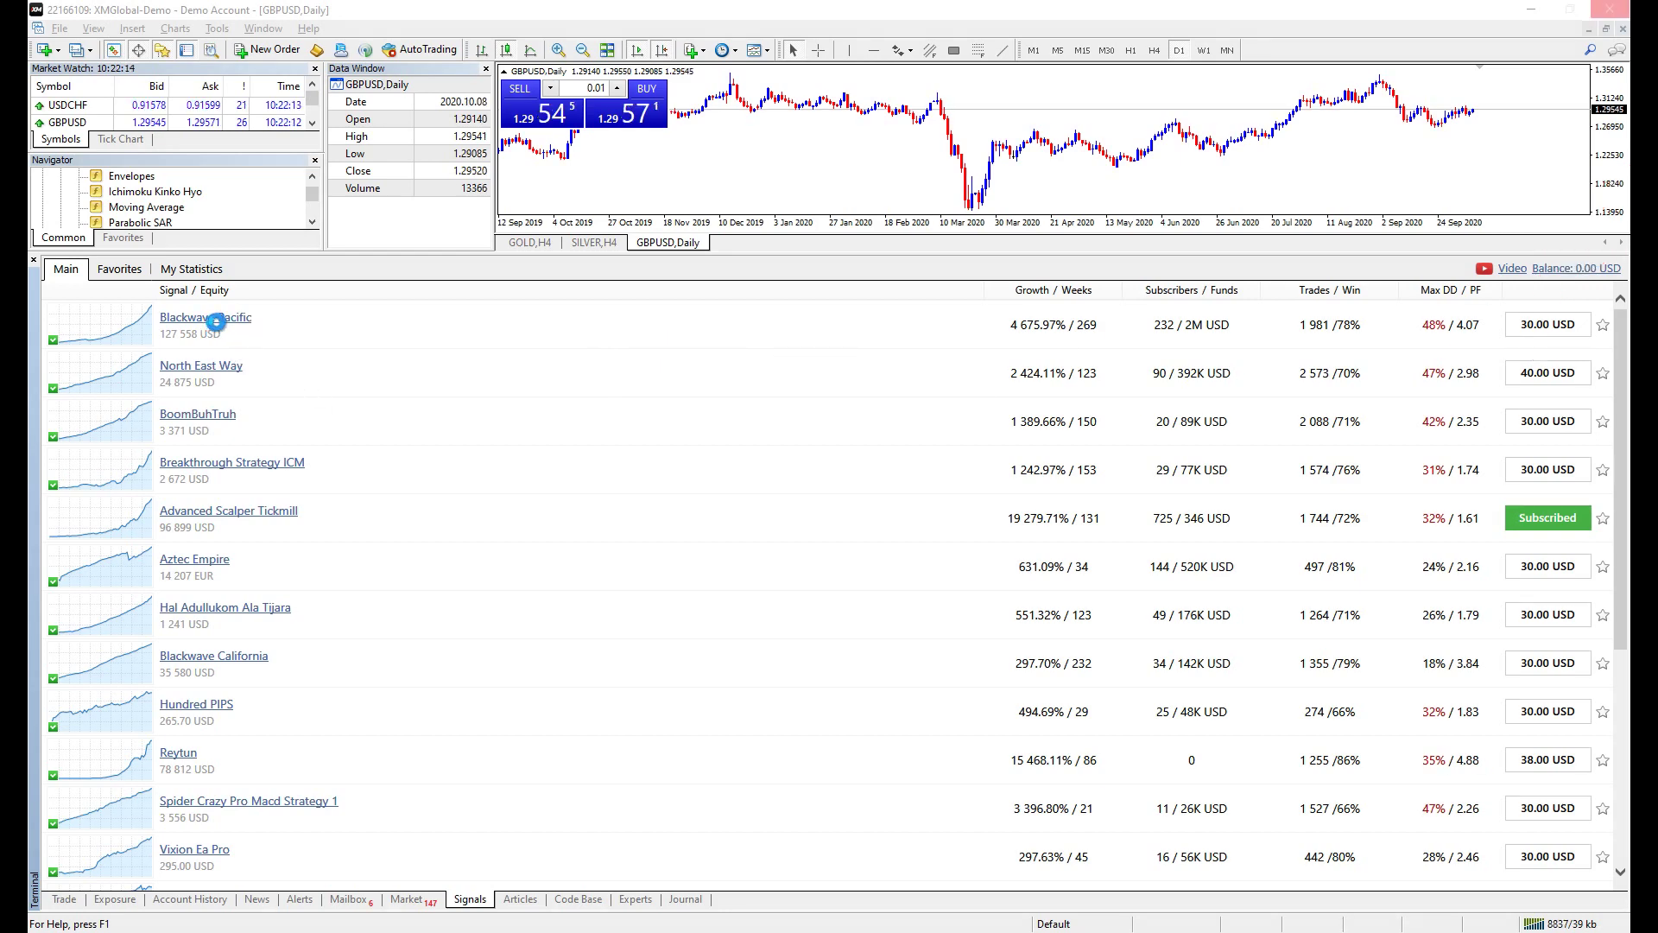
Step: Open Blackwave Pacific's details page with its balance and equity chart
{"action": "left_click", "coordinate": [207, 318]}
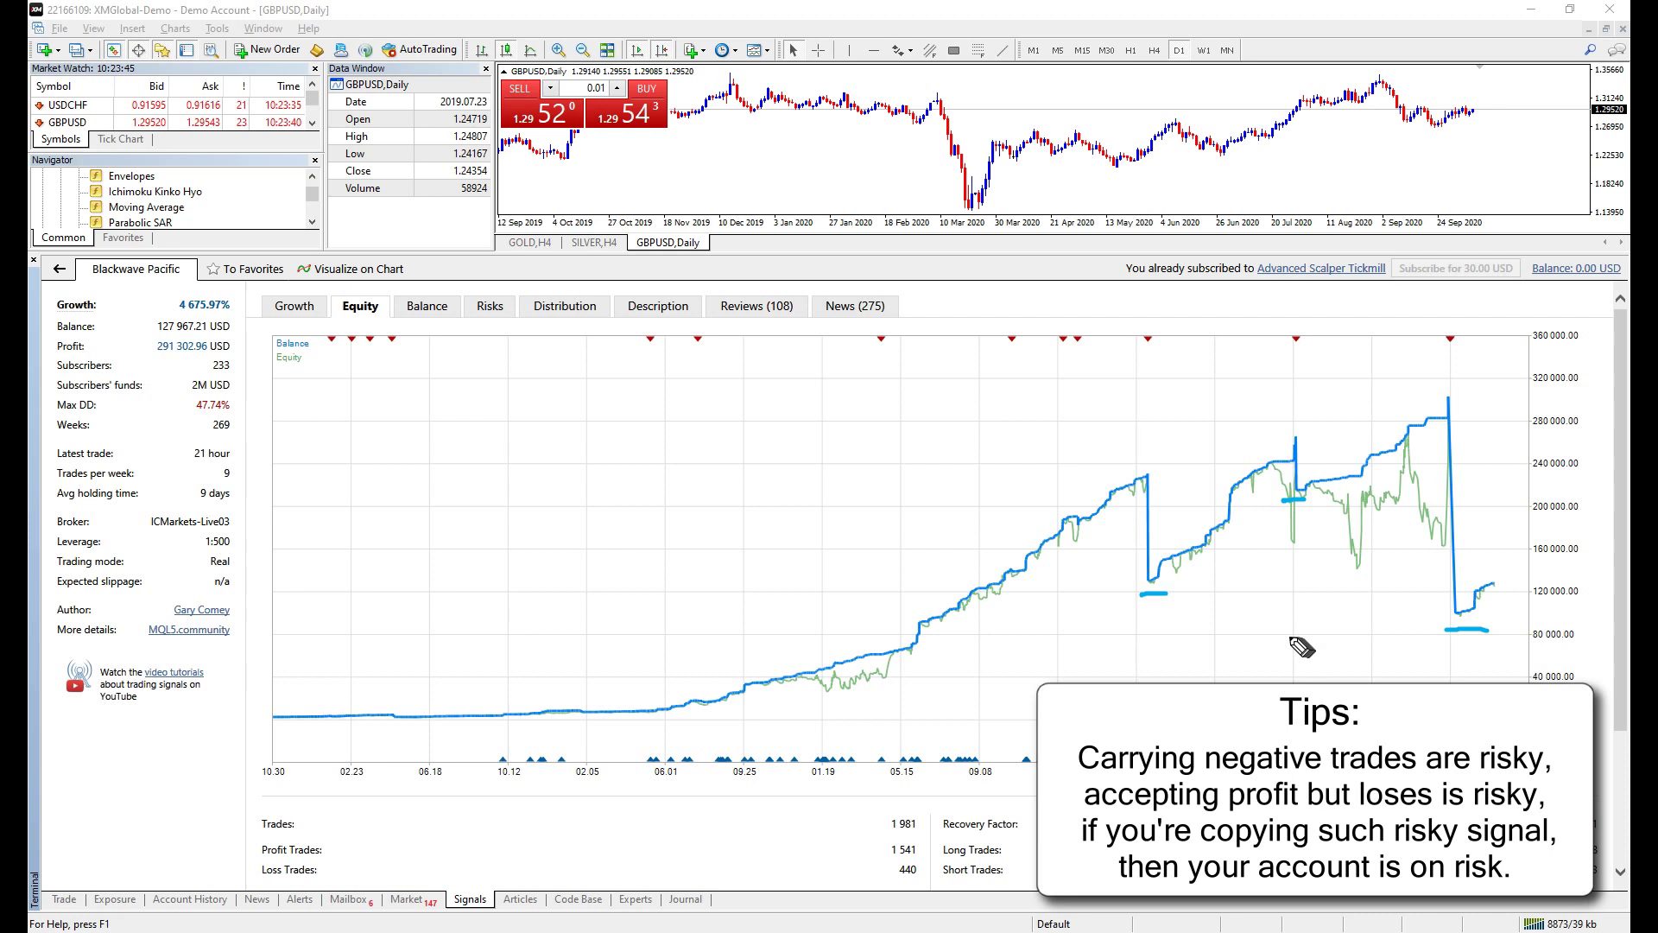
Step: Scroll down to the signal's trade statistics and resize the MetaTrader window
{"action": "scroll", "coordinate": [593, 451], "scroll_direction": "down", "scroll_amount": 3}
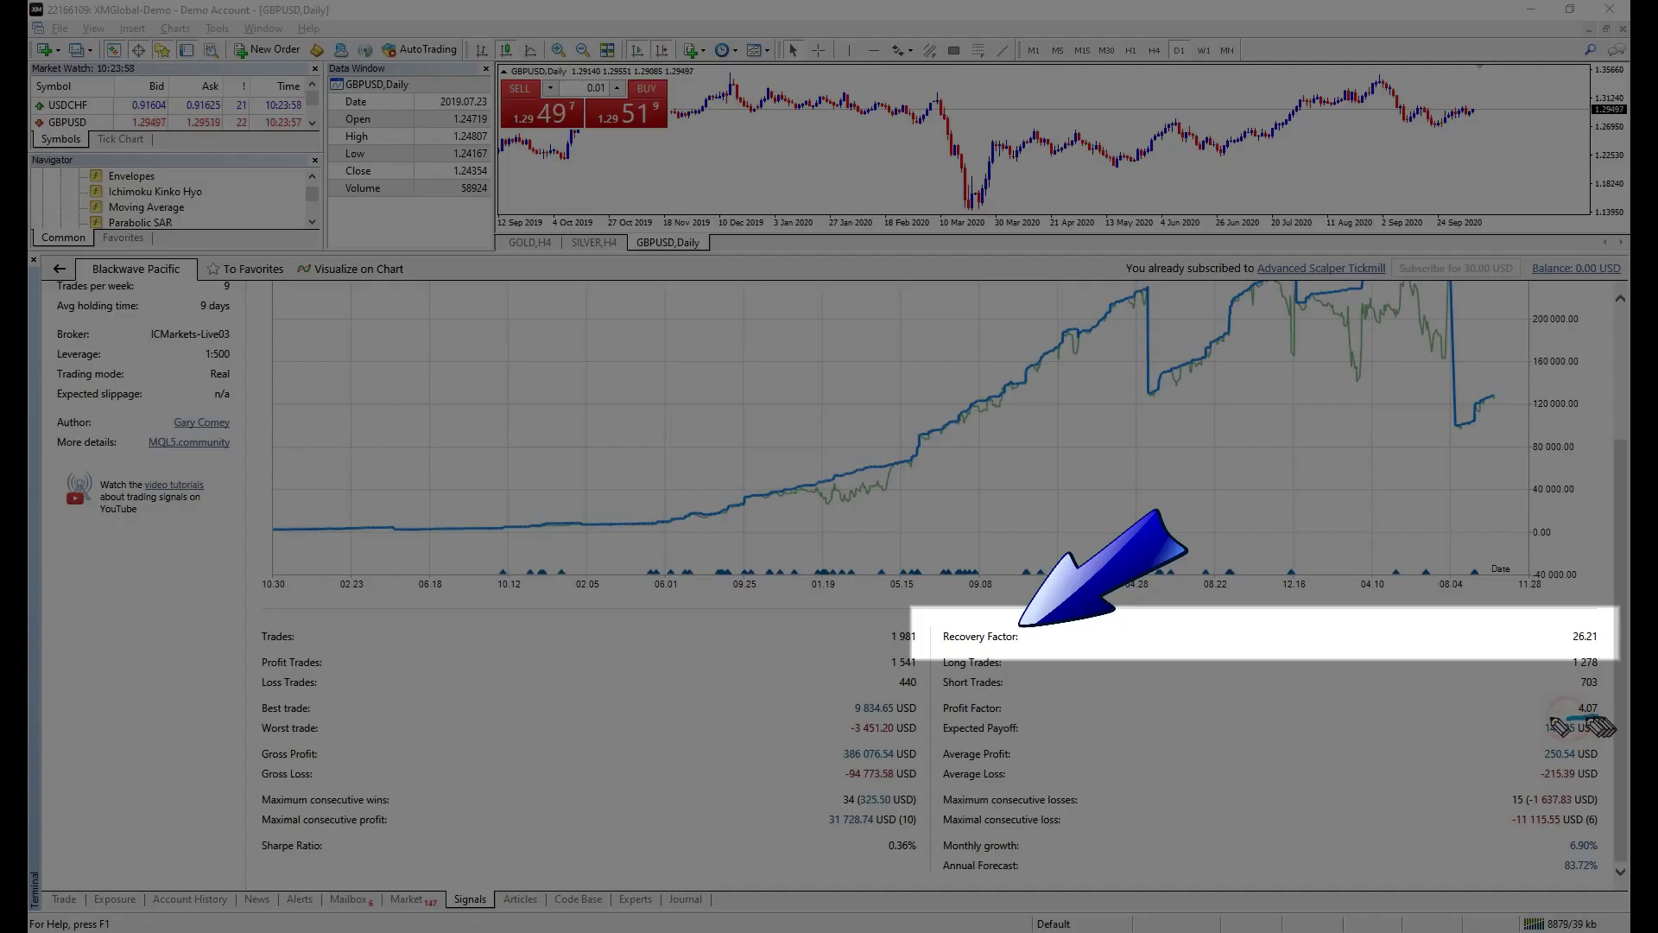
{"action": "left_click_drag", "start_coordinate": [1597, 717], "coordinate": [941, 720]}
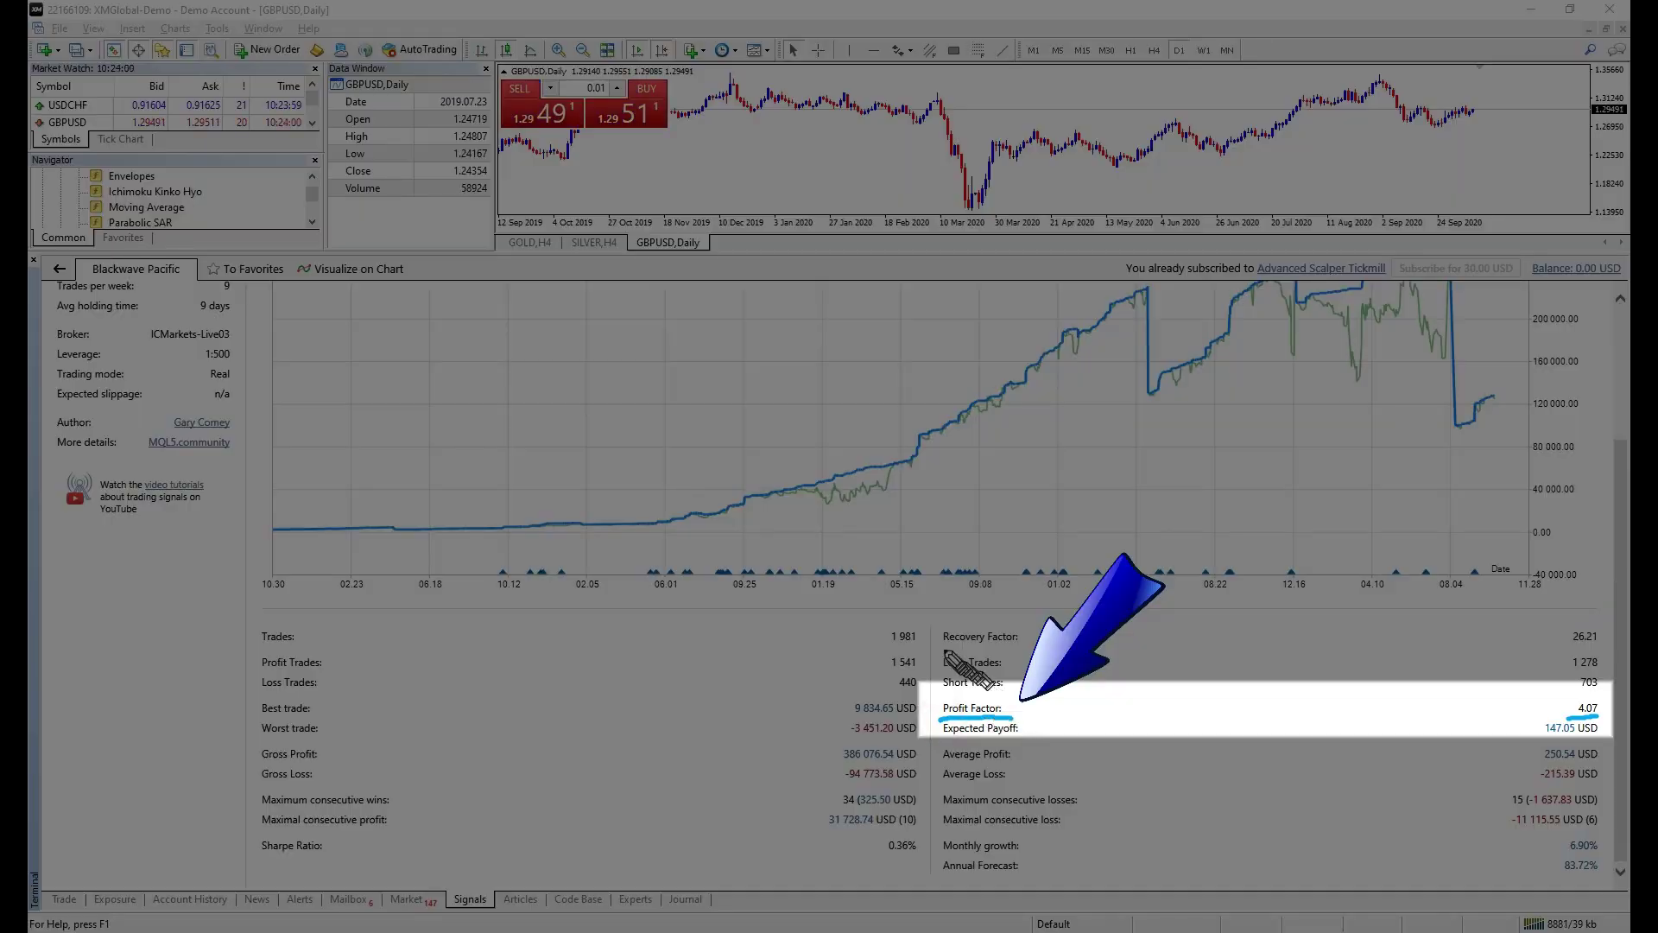
{"action": "left_click_drag", "start_coordinate": [942, 648], "coordinate": [1015, 648]}
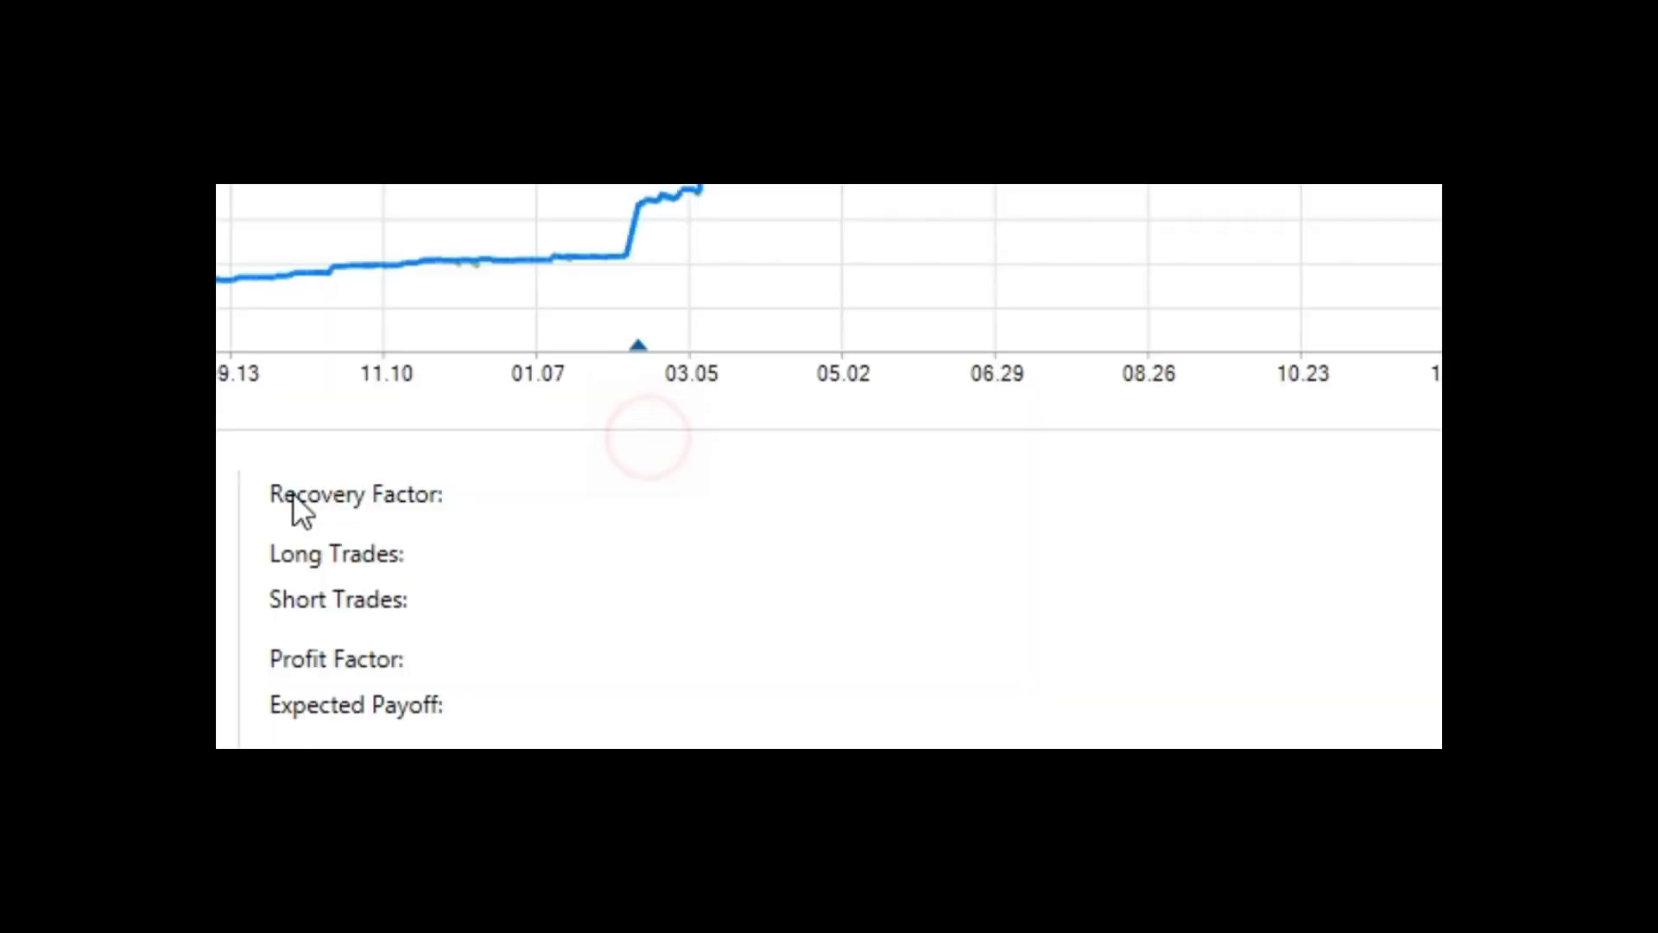
Step: Read the Recovery Factor definition on the MQL5 testing statistics page
{"action": "mouse_move", "coordinate": [402, 513]}
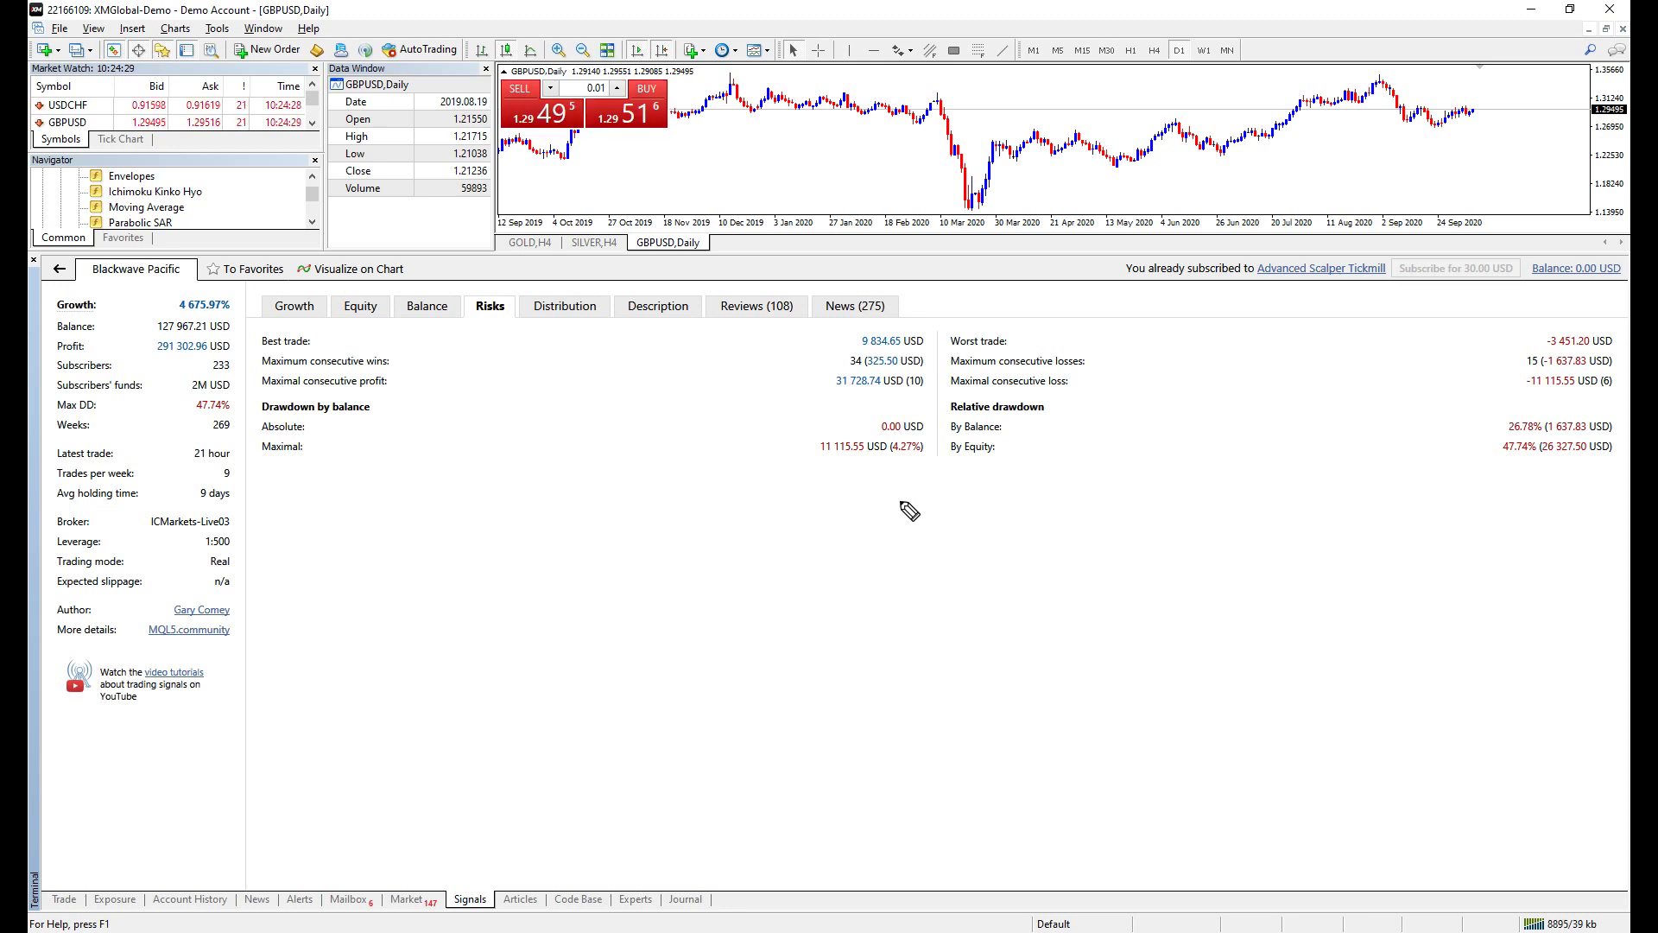
Step: Show Blackwave Pacific's deals by symbol, led by AUDUSD at 632 deals
{"action": "left_click", "coordinate": [594, 304]}
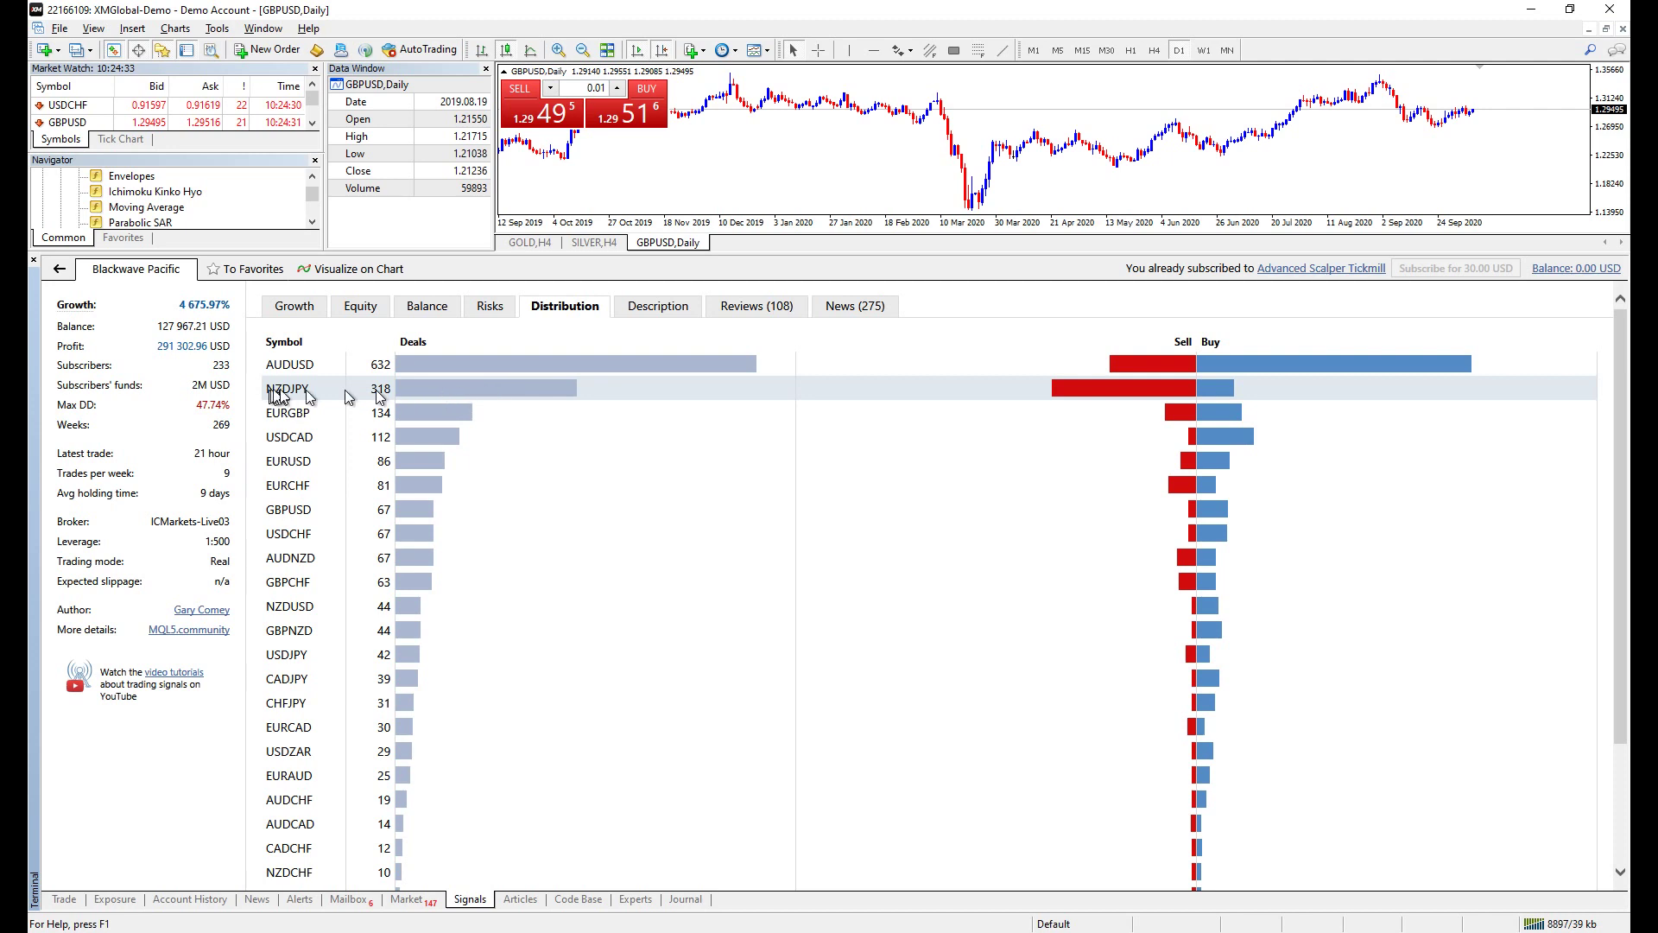
Step: Open the Description tab and scroll through Blackwave Pacific's strategy text
{"action": "left_click", "coordinate": [639, 313]}
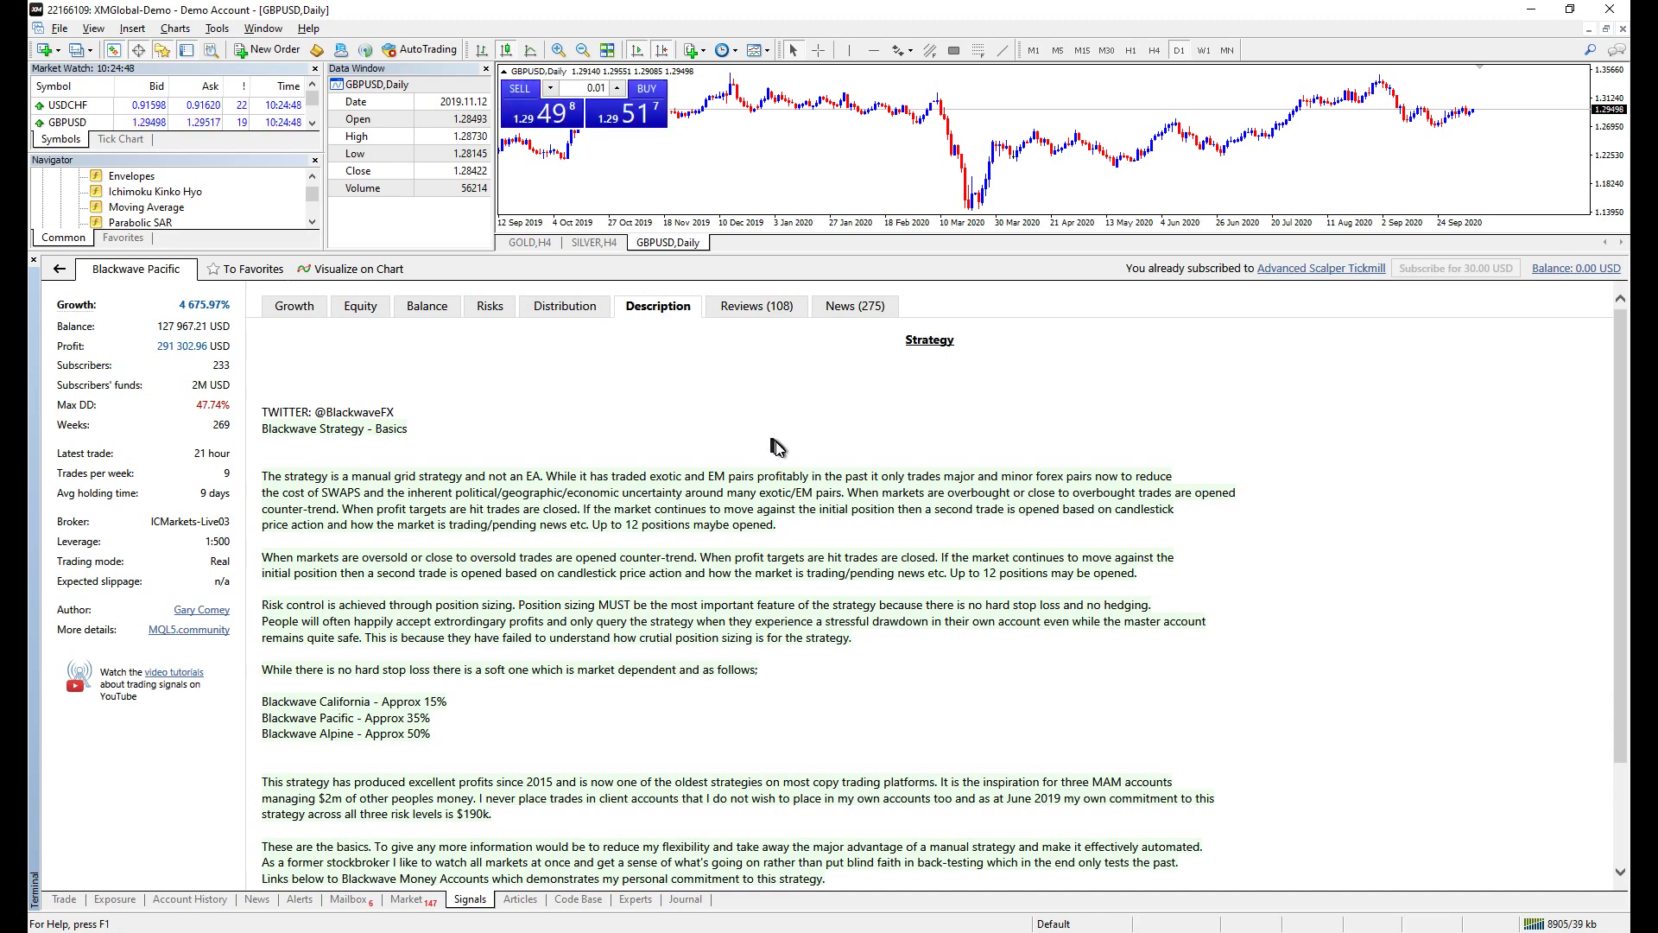
{"action": "scroll", "coordinate": [777, 448], "scroll_direction": "down", "scroll_amount": 2}
{"action": "scroll", "coordinate": [778, 447], "scroll_direction": "down", "scroll_amount": 2}
{"action": "scroll", "coordinate": [778, 447], "scroll_direction": "up", "scroll_amount": 2}
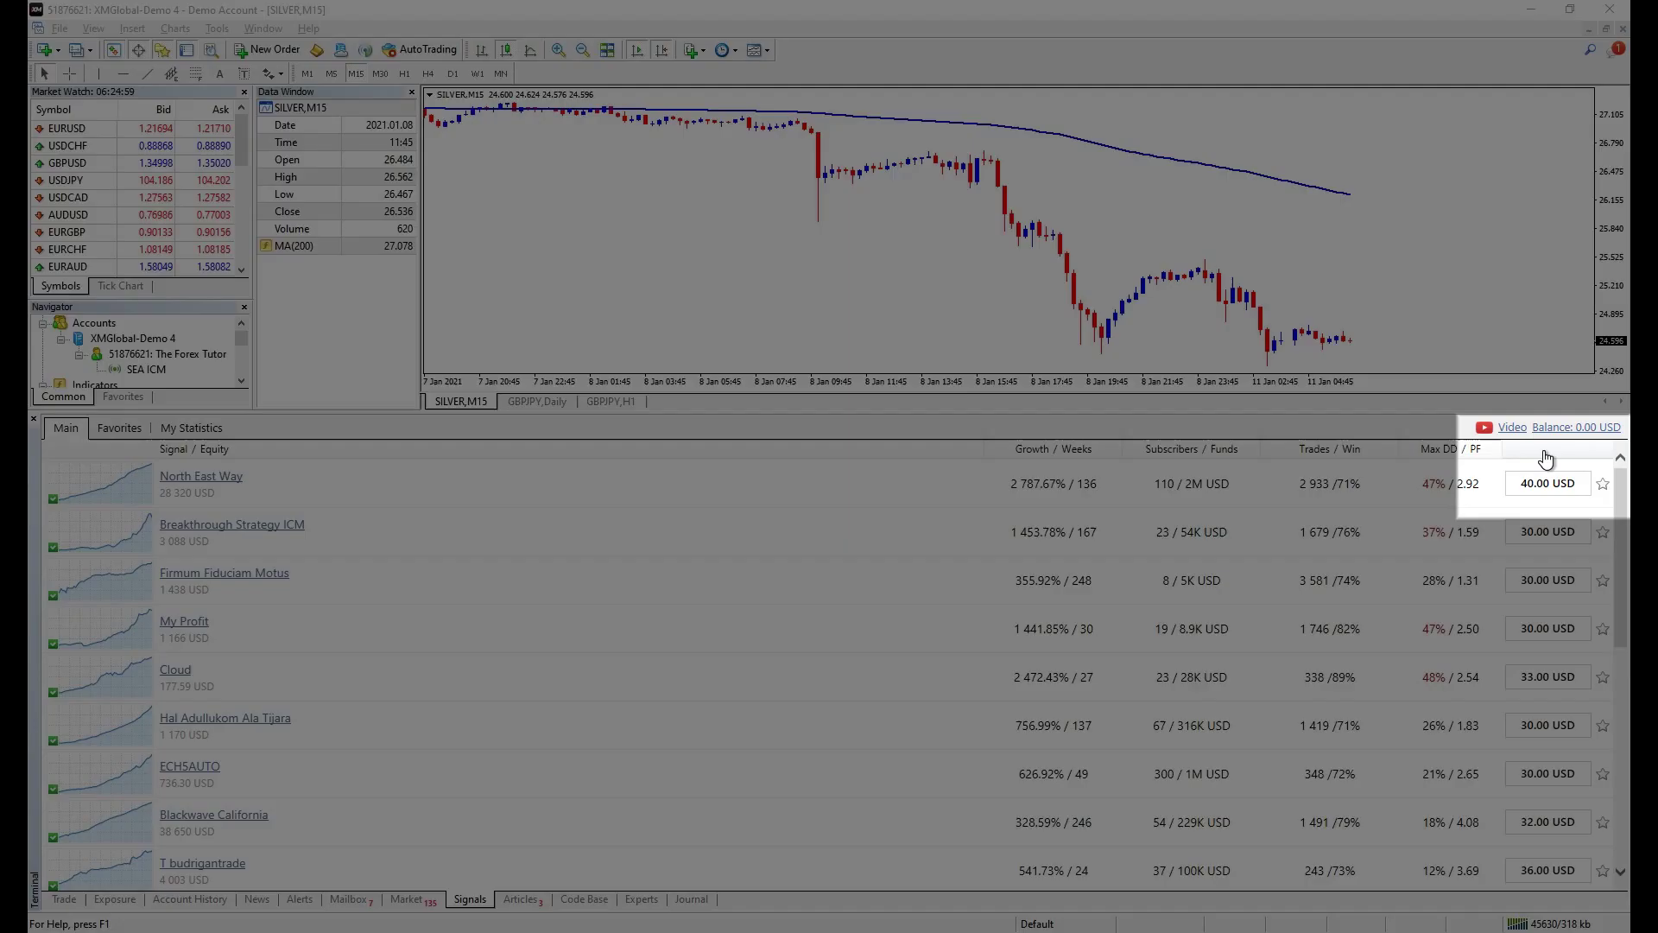
Step: Sort signals by price, open the free Grid EA signal's equity chart, and heighten the panel
{"action": "left_click", "coordinate": [1545, 456]}
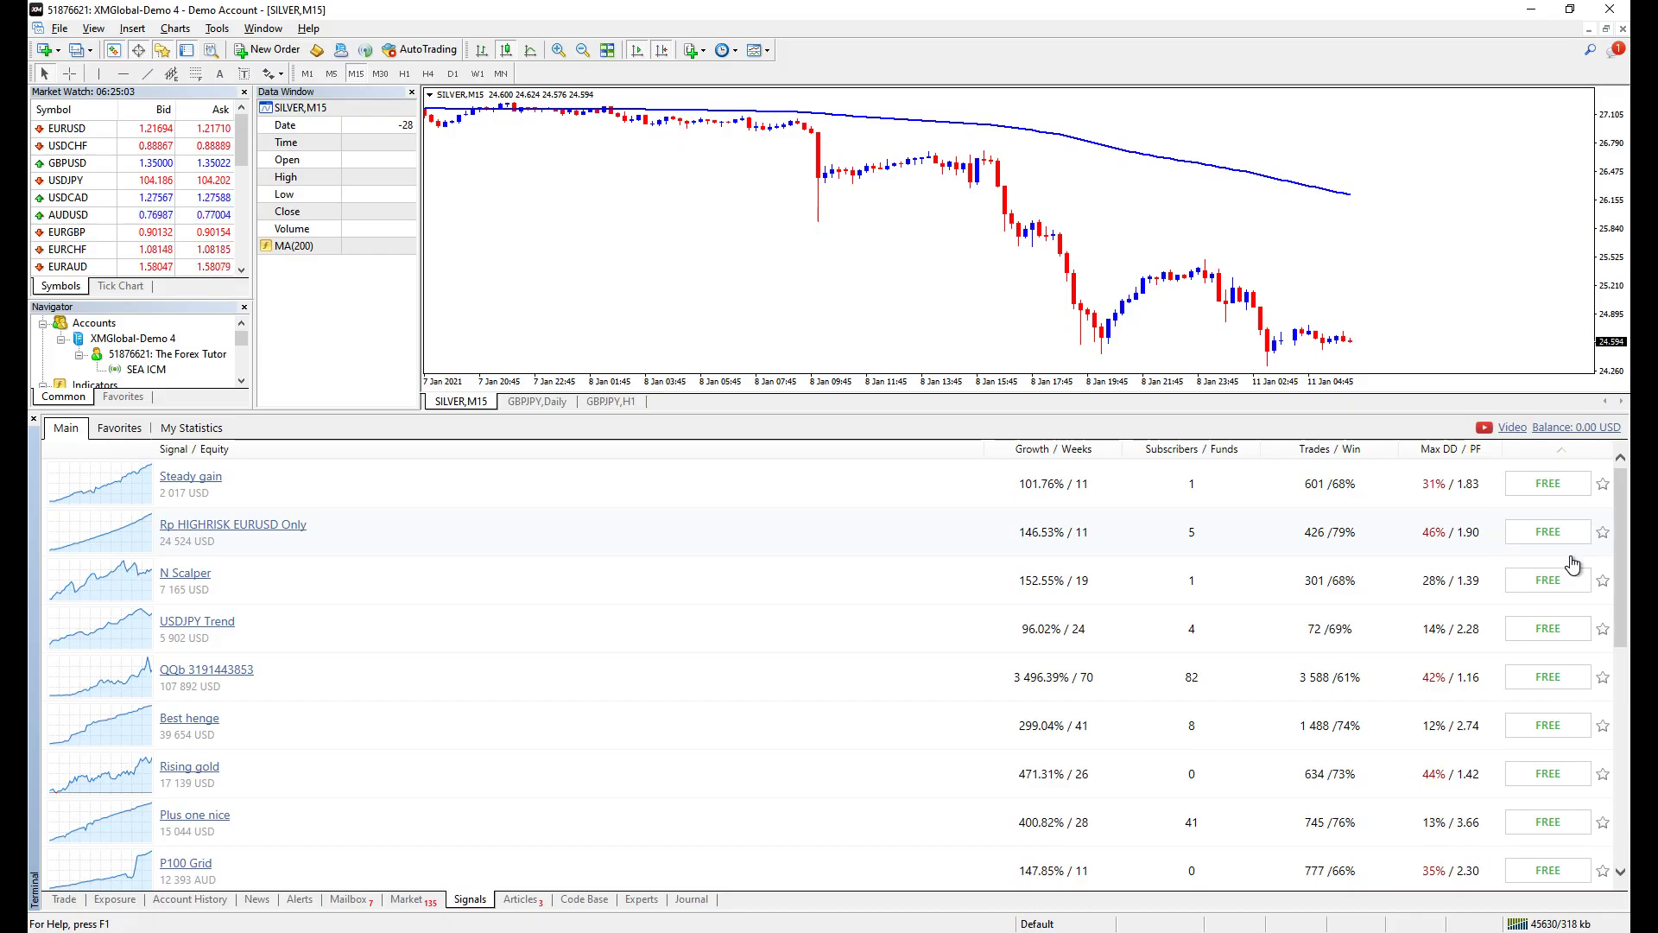
{"action": "left_click", "coordinate": [1554, 450]}
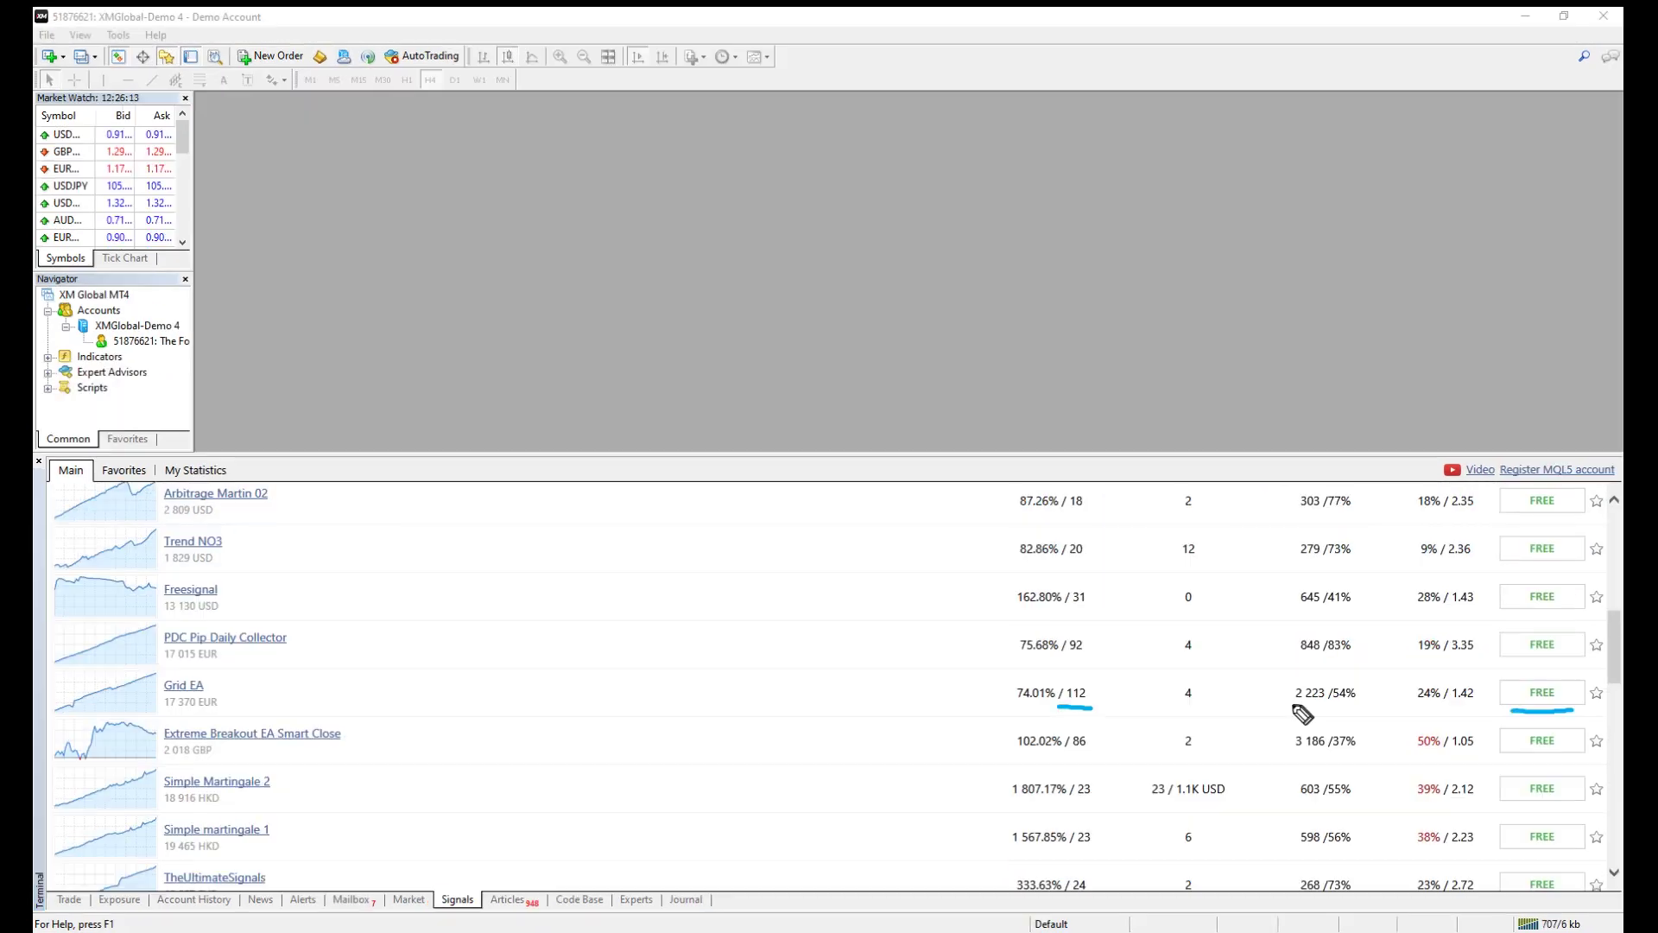
{"action": "left_click", "coordinate": [183, 685]}
{"action": "left_click", "coordinate": [364, 507]}
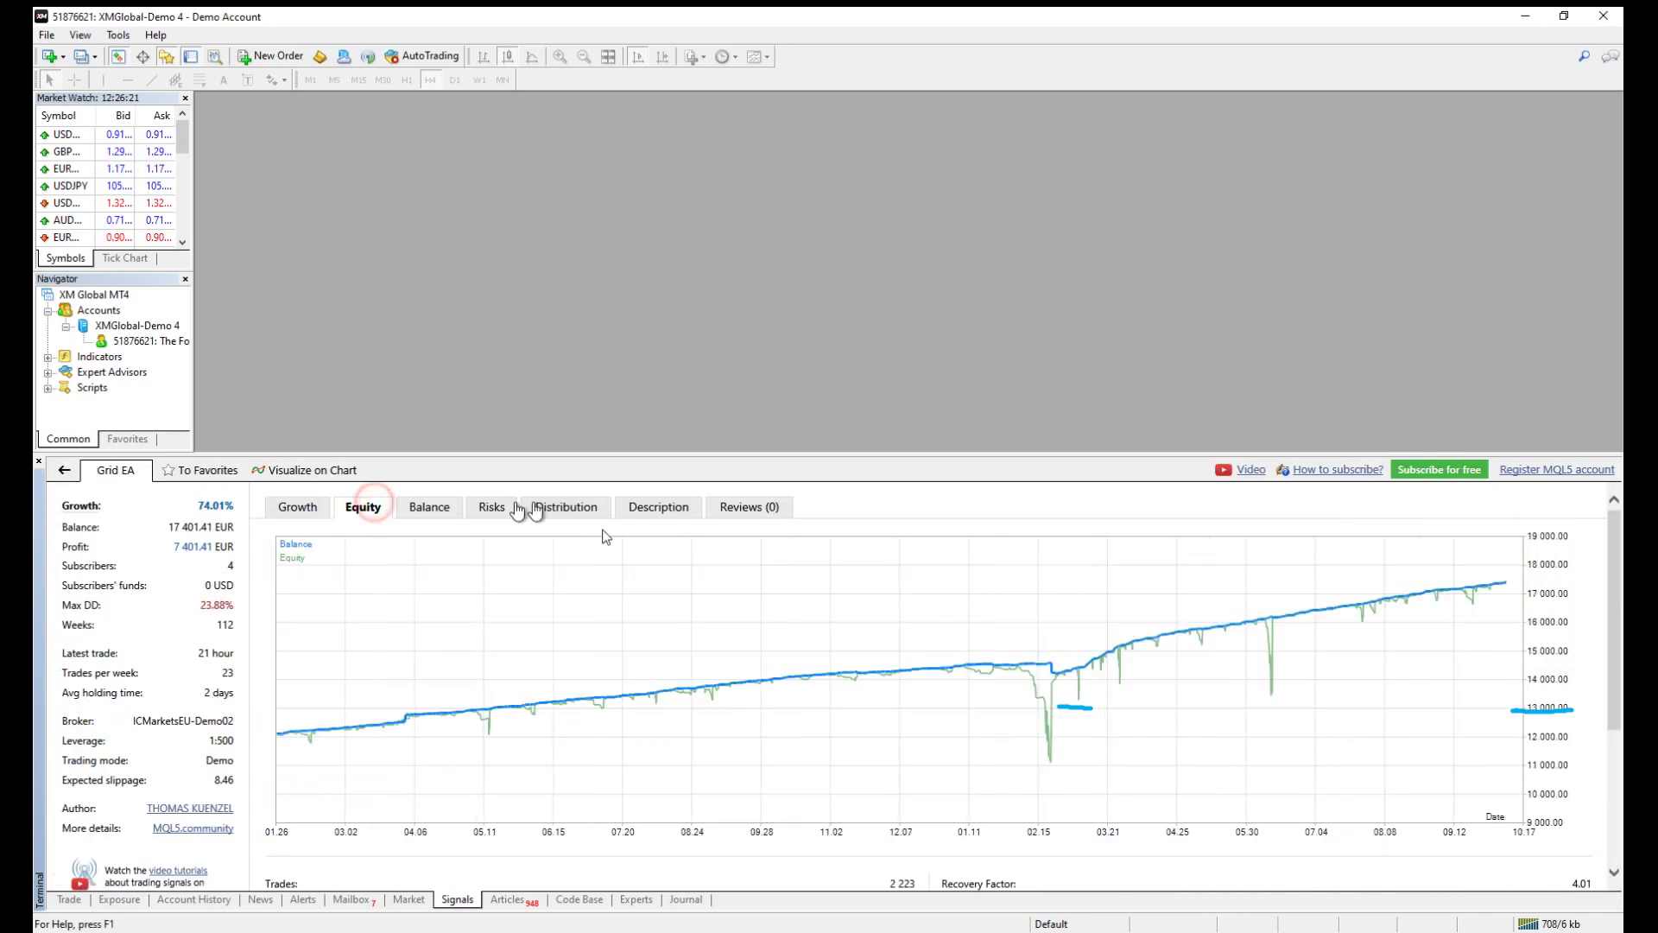
{"action": "left_click_drag", "start_coordinate": [864, 453], "coordinate": [868, 221]}
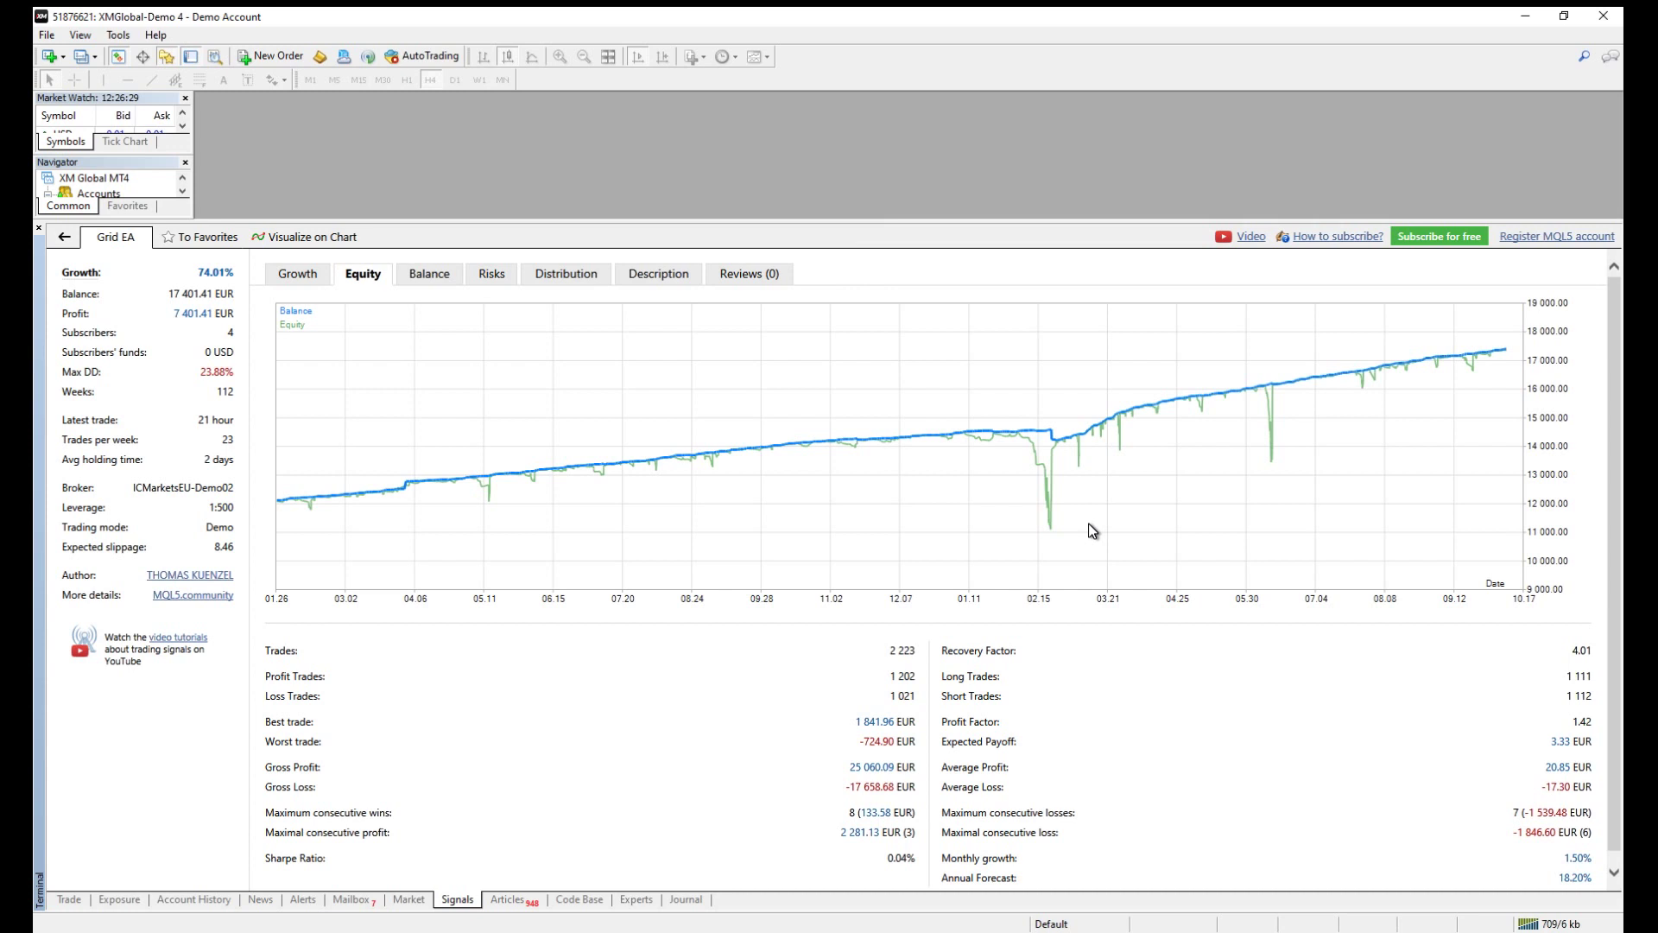
Step: Start a free Grid EA subscription and sign in with the MQL5 community account
{"action": "left_click", "coordinate": [1438, 236]}
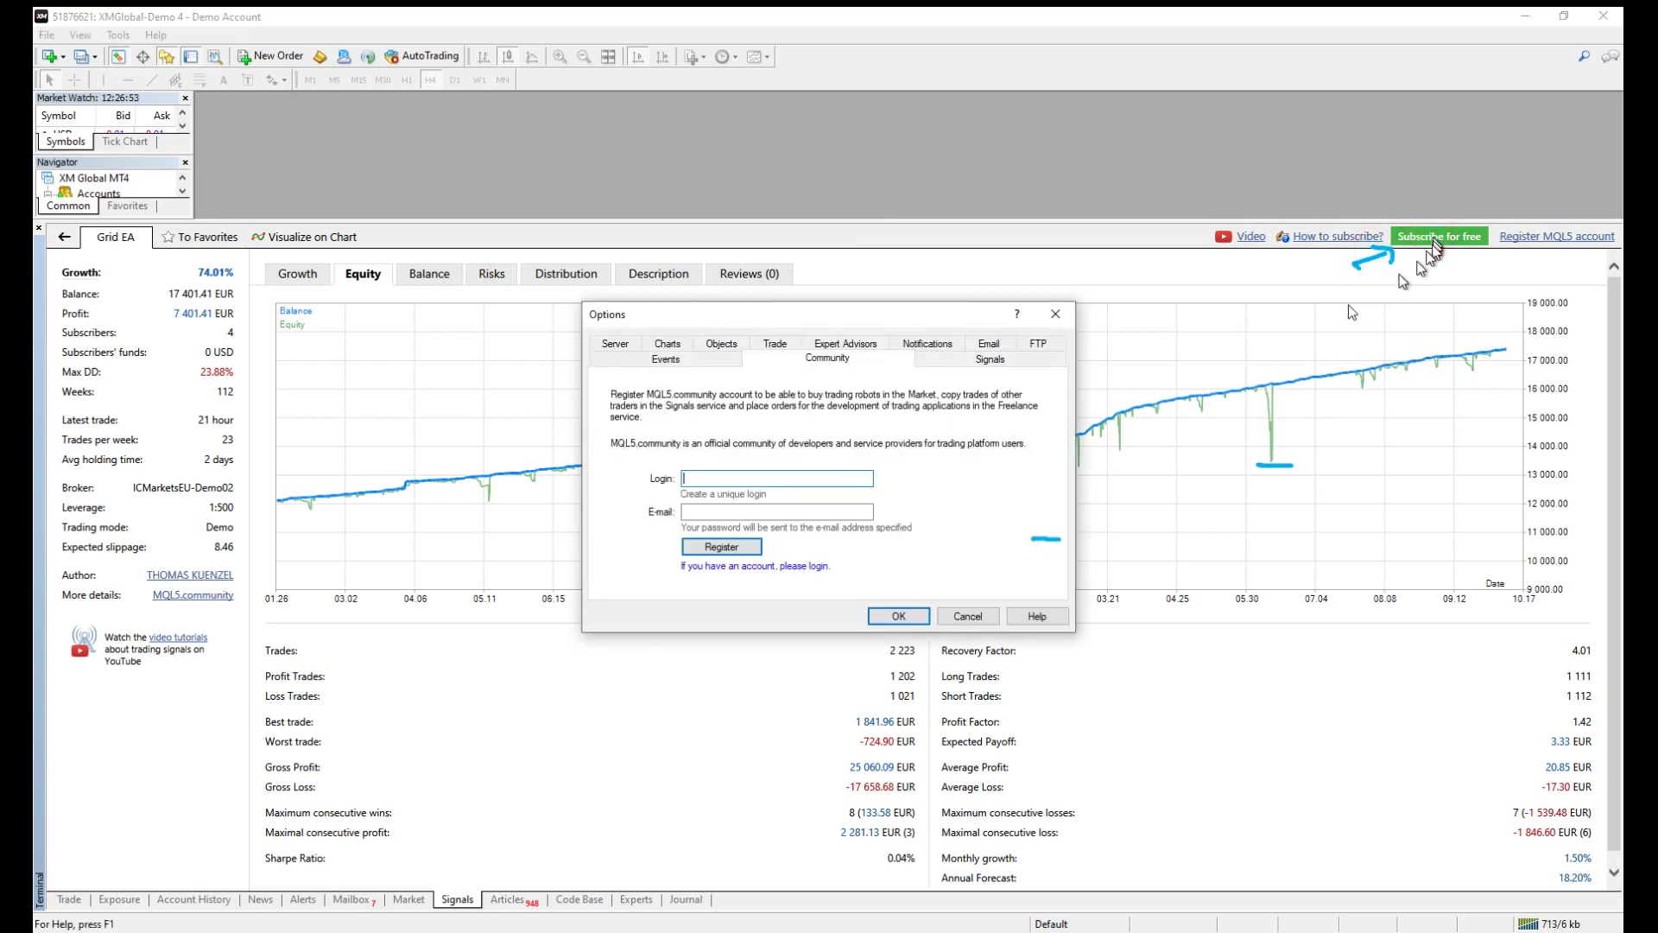
{"action": "left_click", "coordinate": [864, 483]}
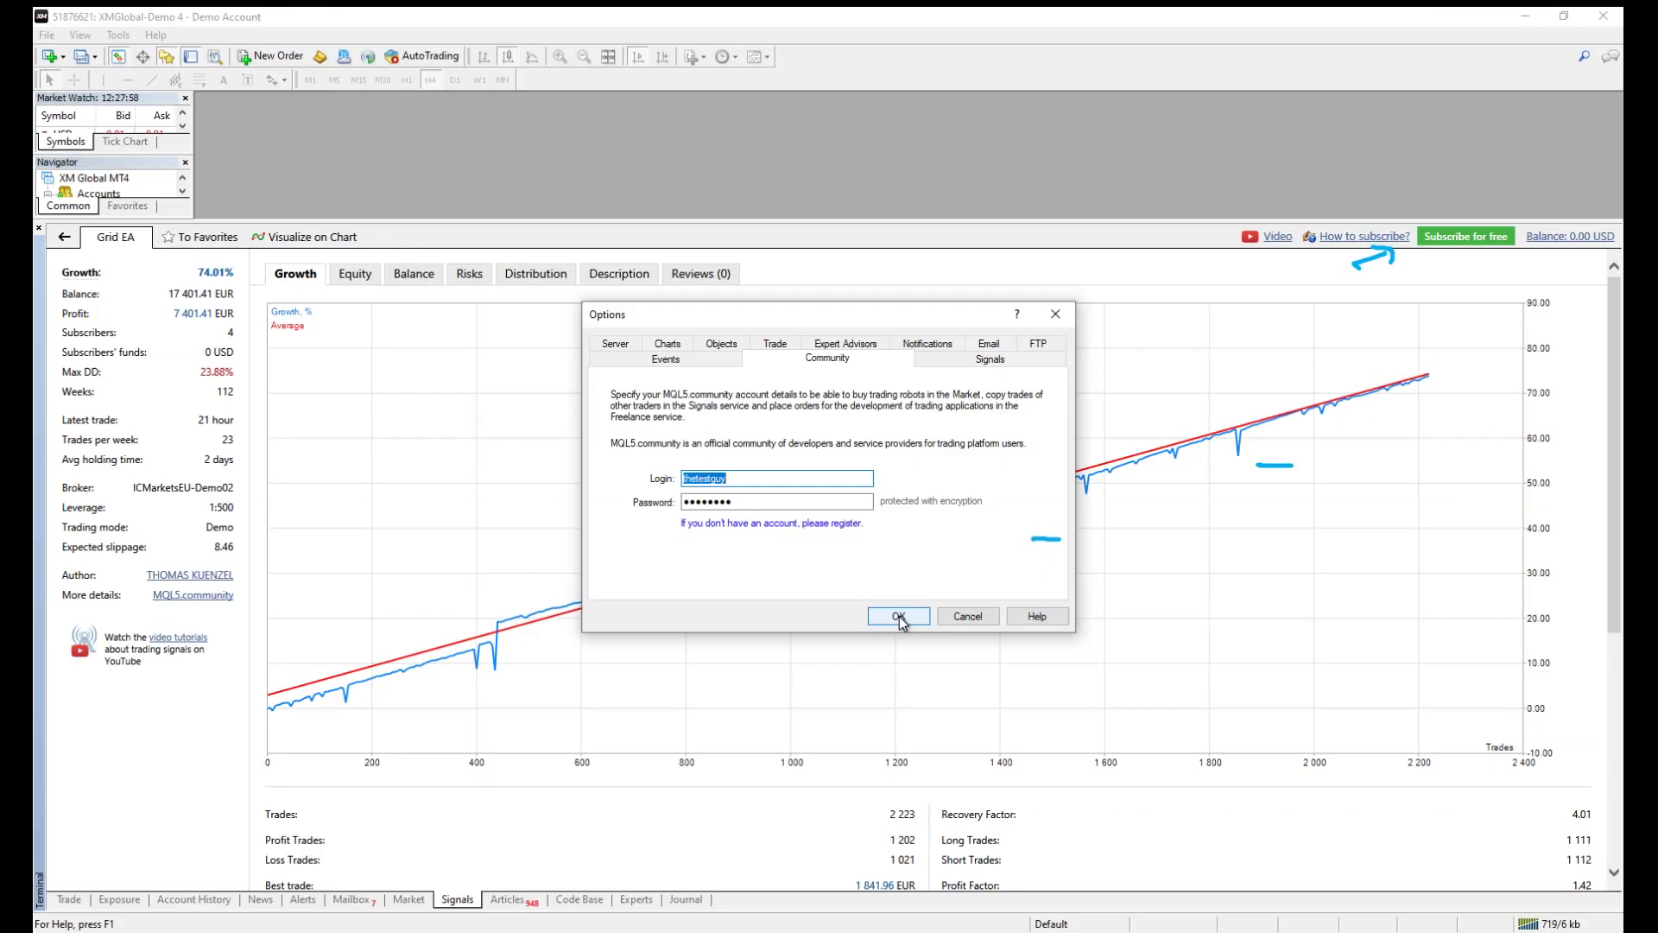
{"action": "left_click", "coordinate": [898, 616]}
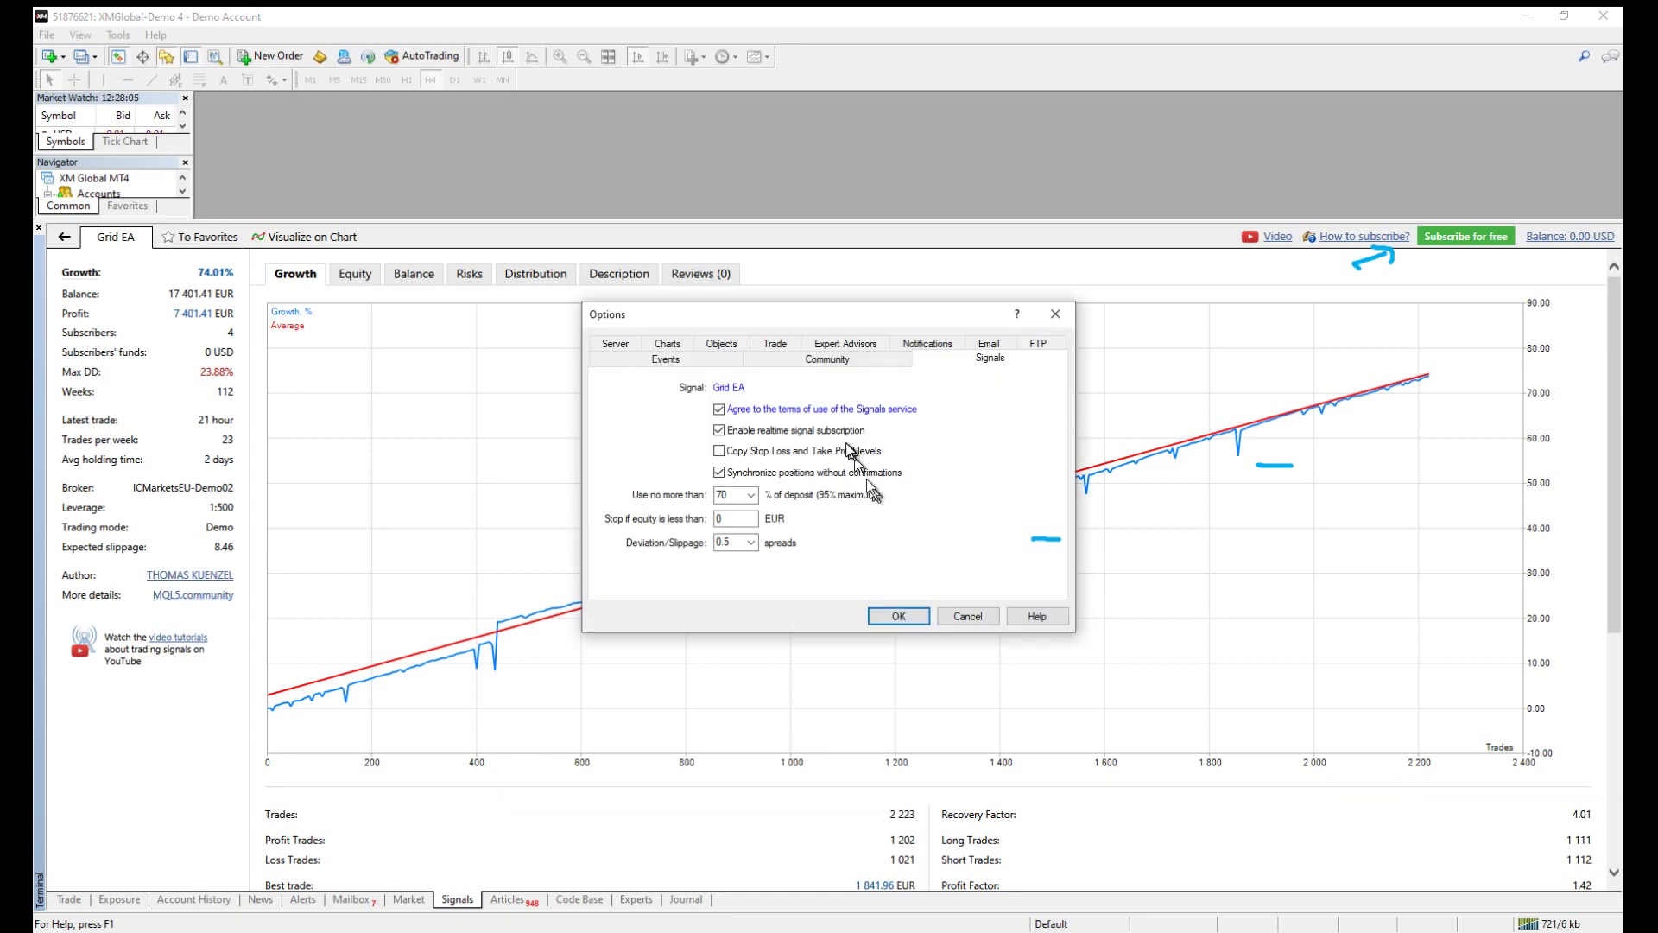
Step: Copy stop loss and take profit, cap deposit use at 95%, and set slippage to 1 spread
{"action": "left_click", "coordinate": [811, 449]}
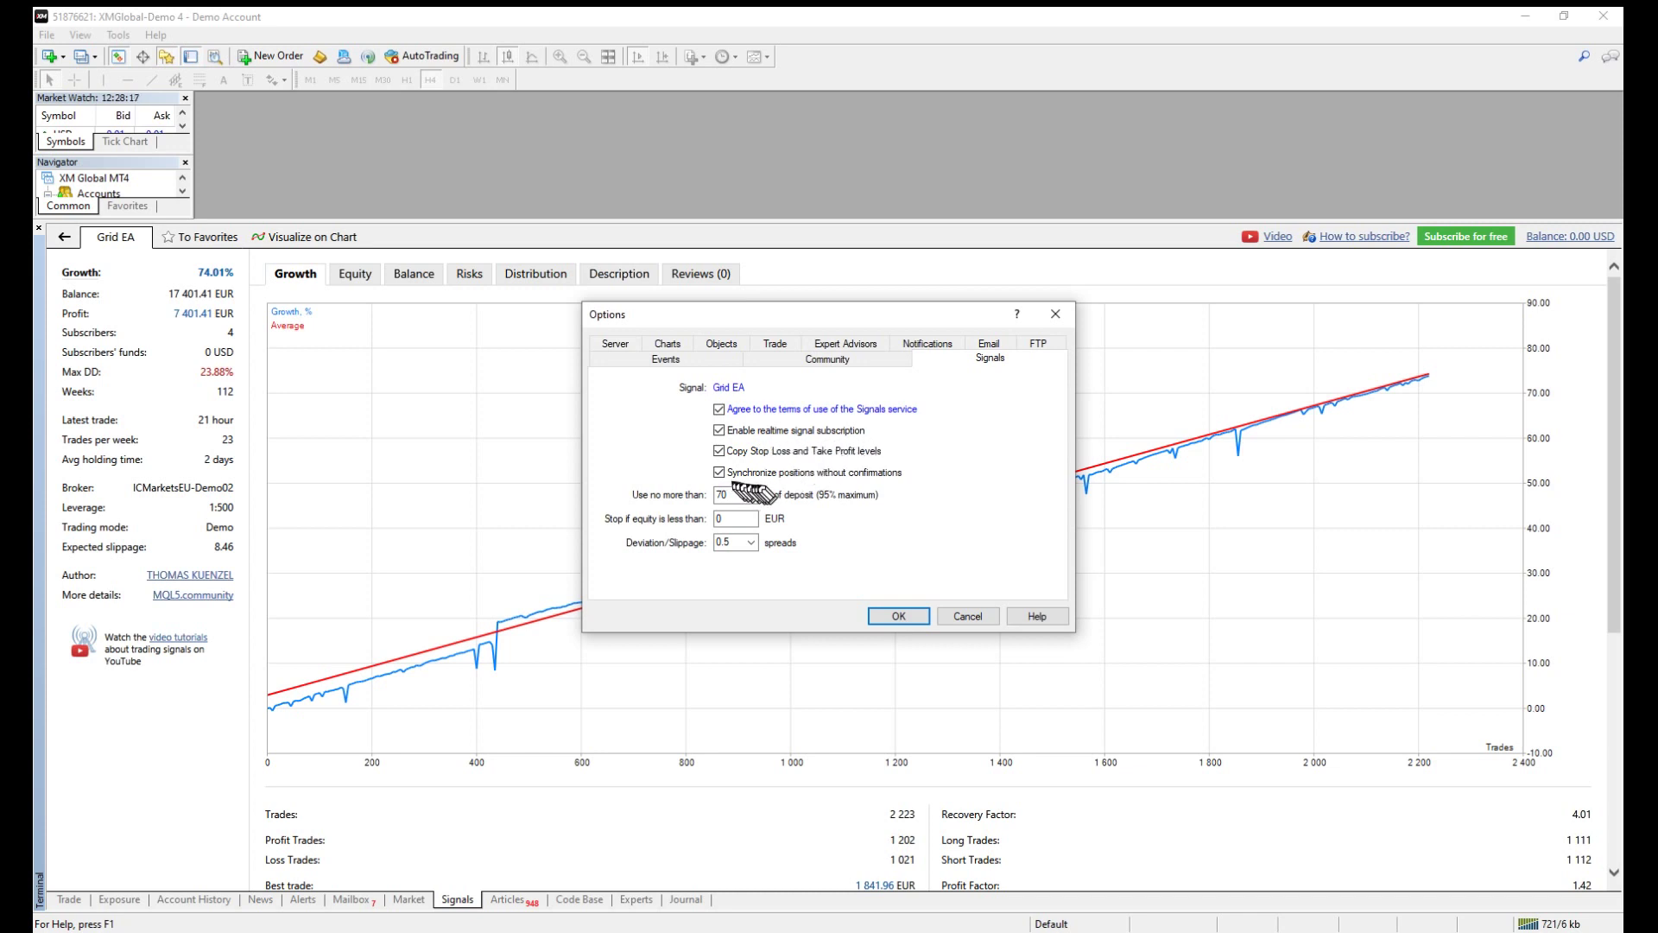
{"action": "left_click_drag", "start_coordinate": [715, 503], "coordinate": [735, 501]}
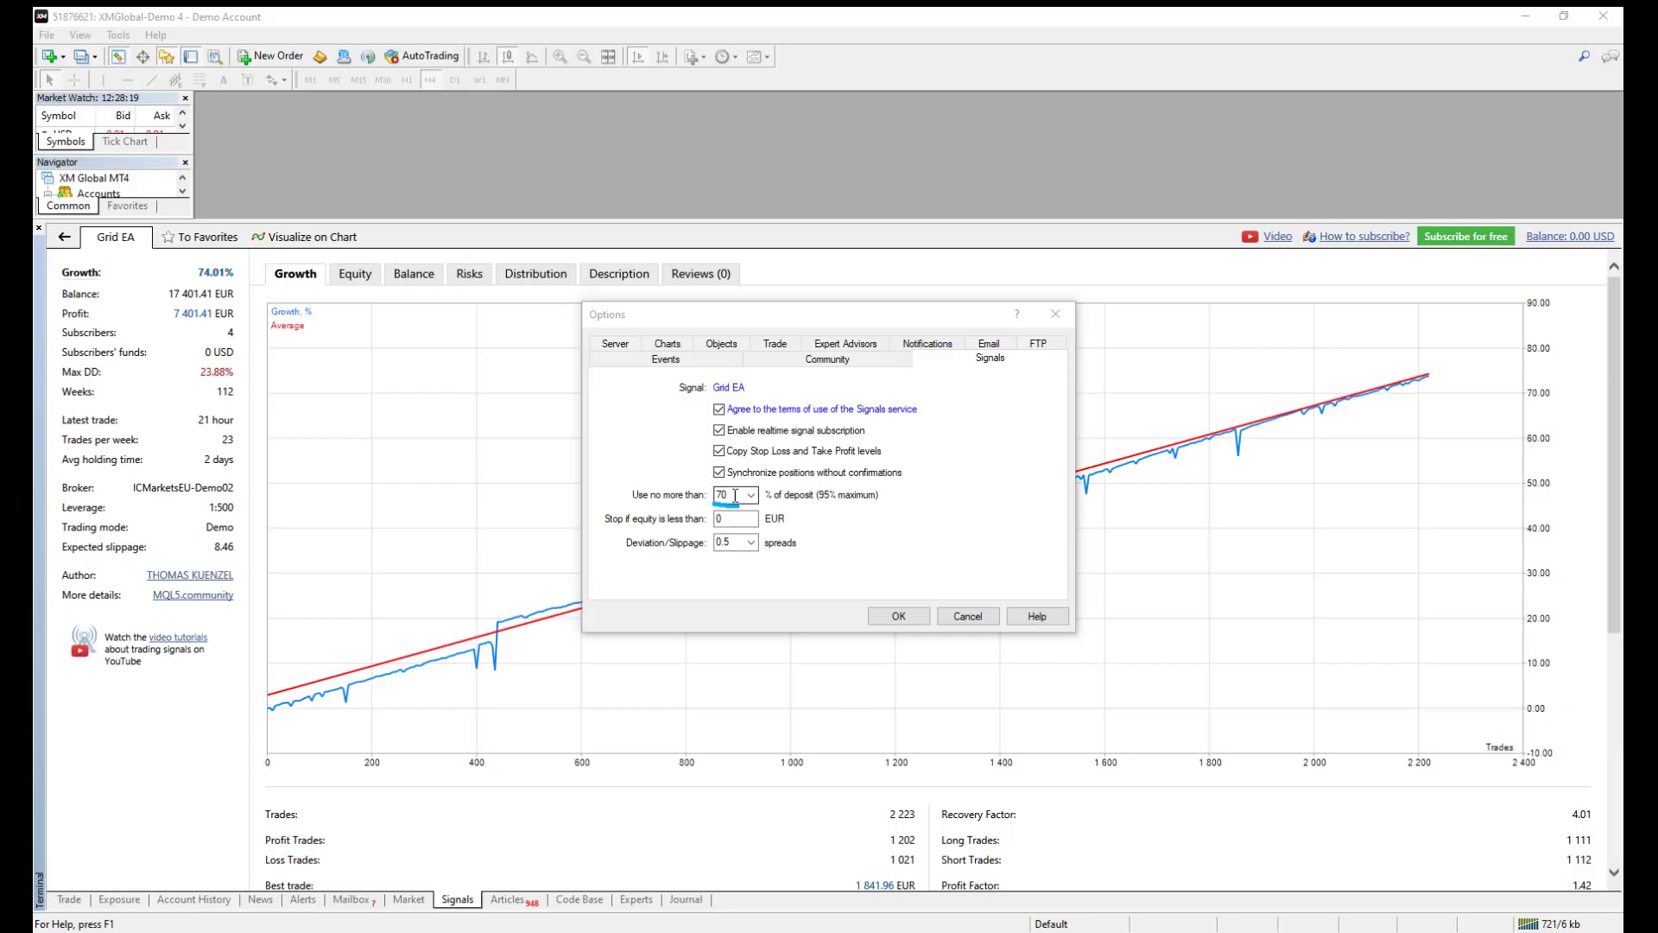
{"action": "double_click", "coordinate": [735, 500]}
{"action": "type", "text": "95"}
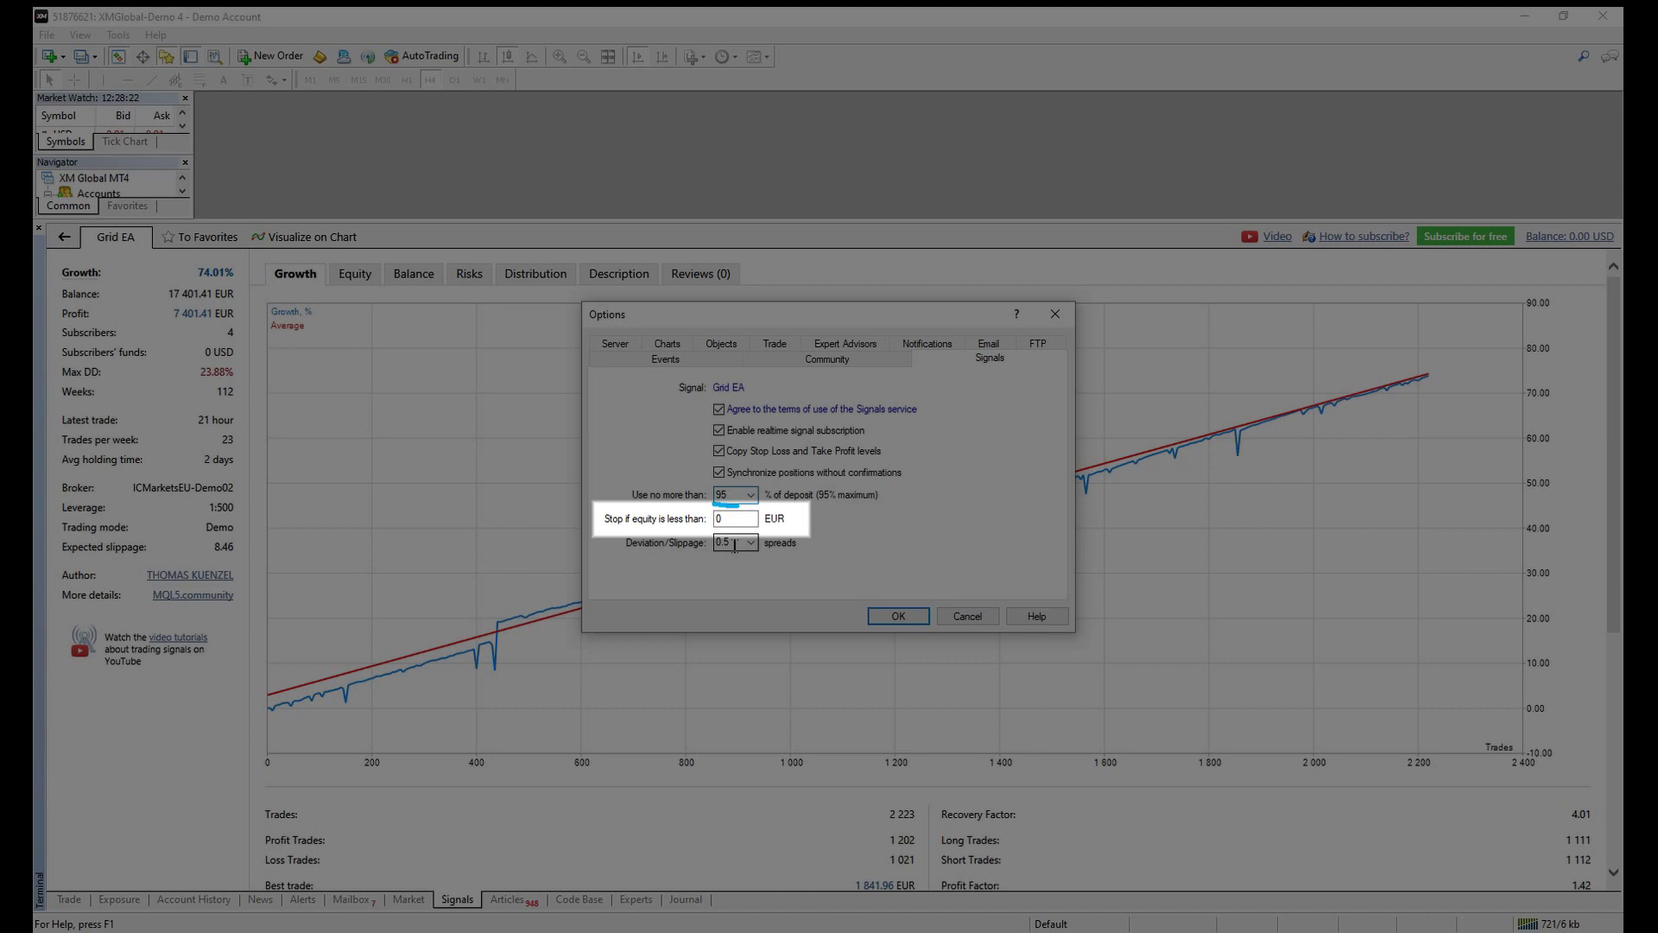
{"action": "double_click", "coordinate": [734, 544]}
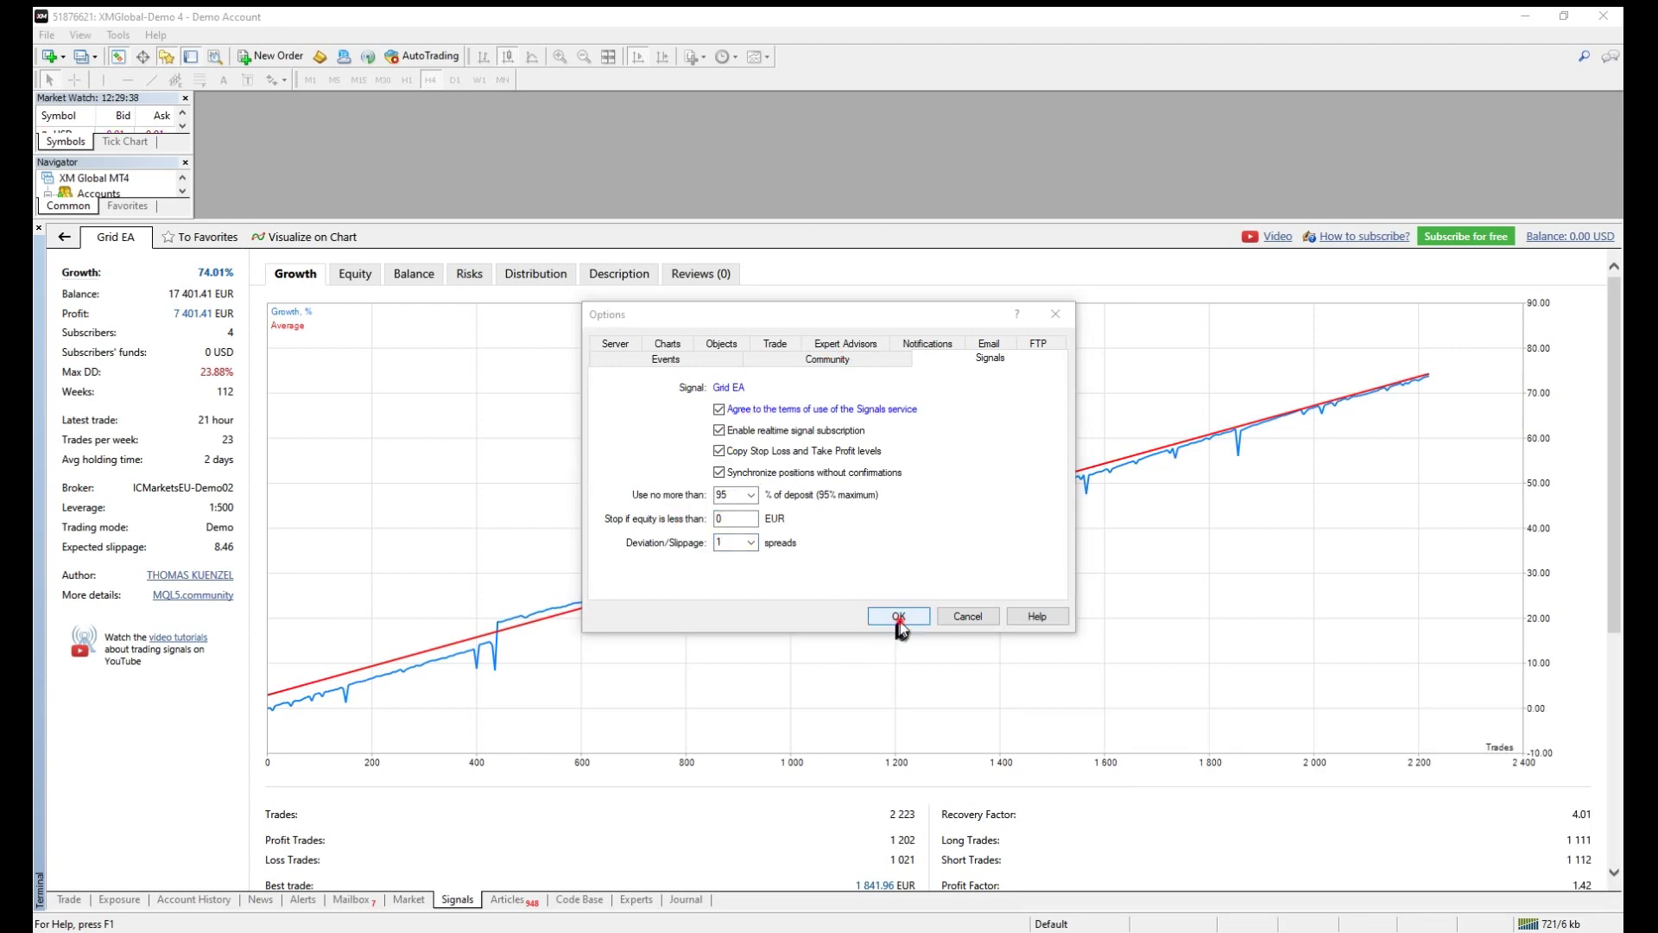
{"action": "left_click", "coordinate": [898, 617]}
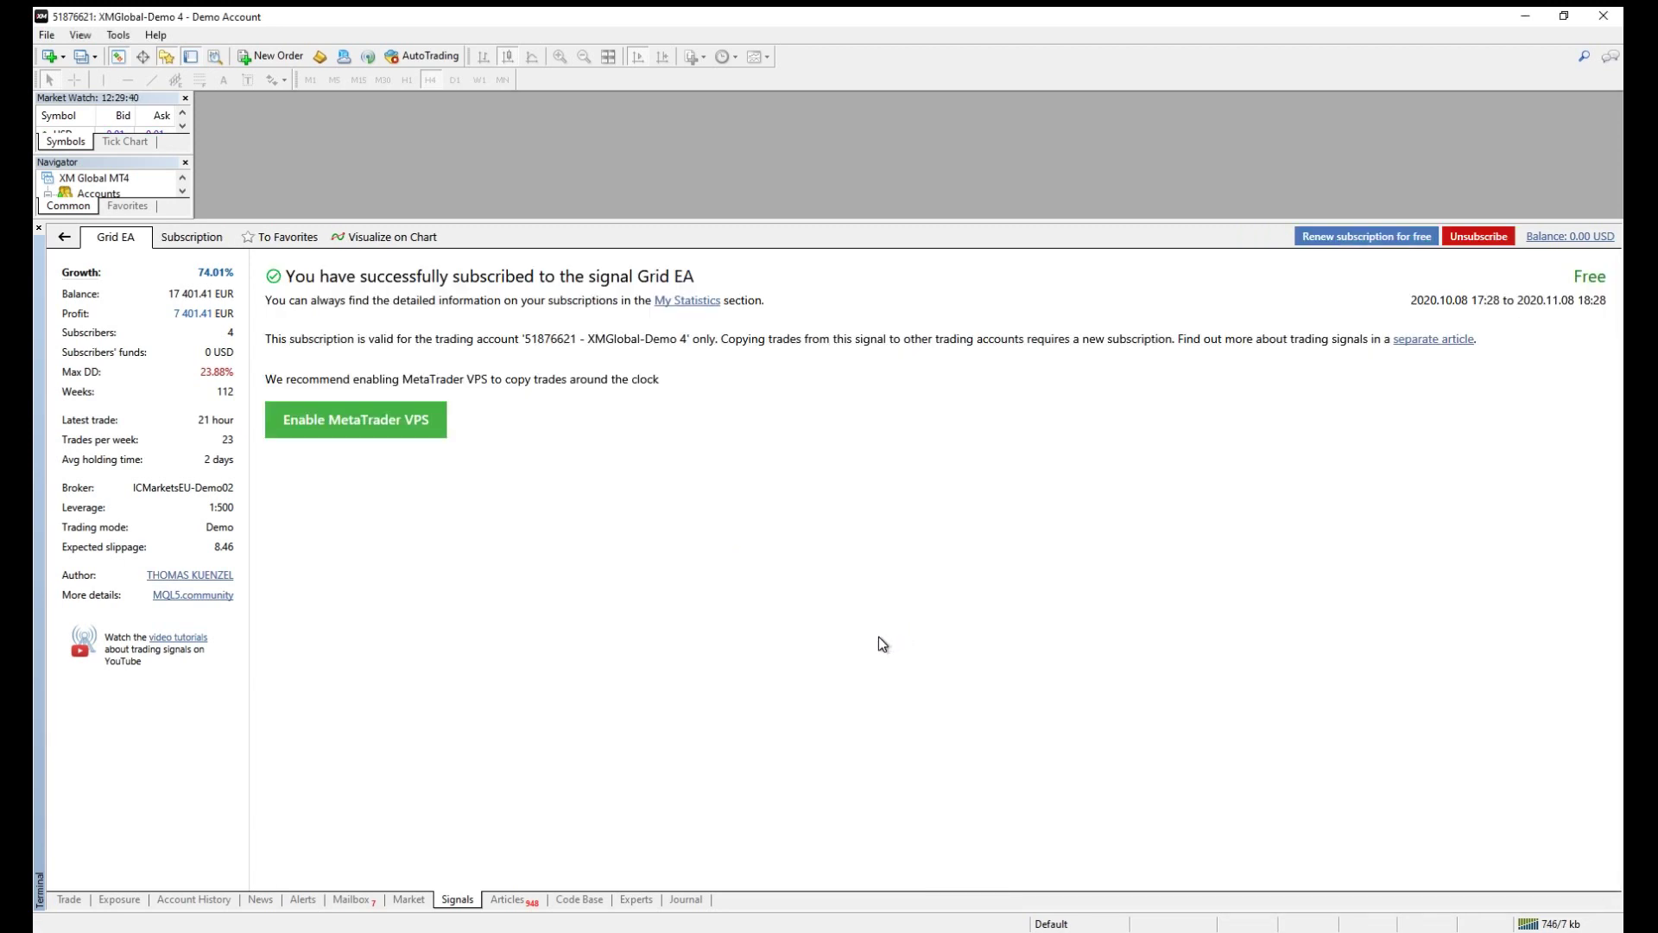
Step: Display the five copied 0.01-lot USDJPY and EURUSD trades, totalling -10.77, in the Trade list
{"action": "left_click", "coordinate": [69, 899]}
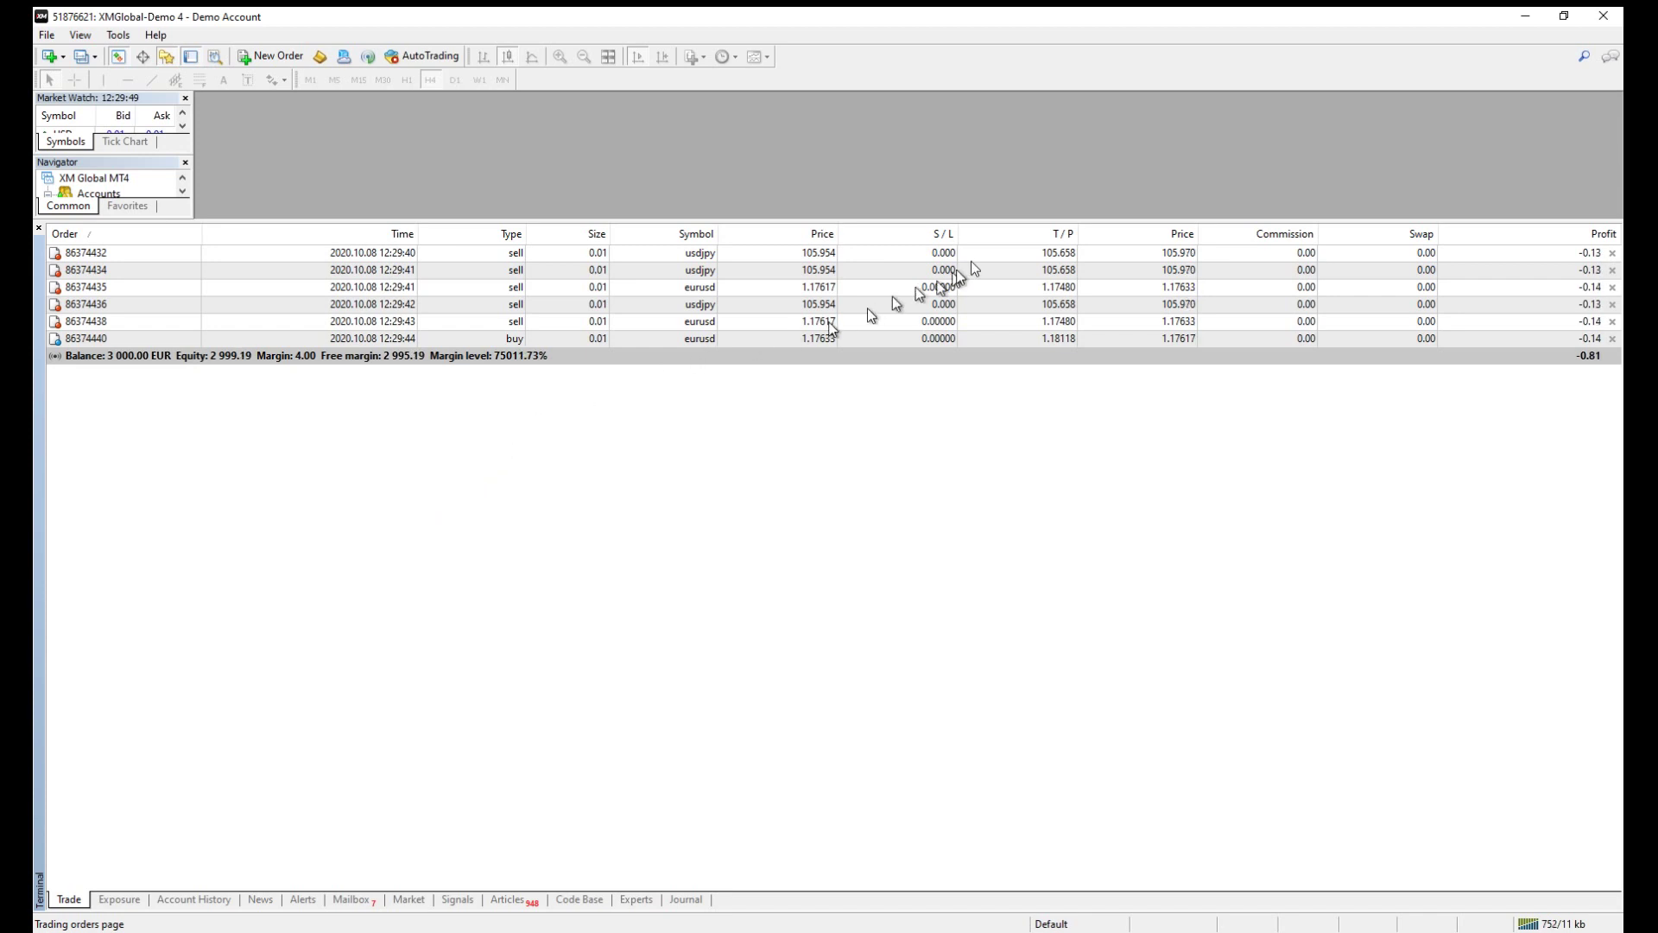
{"action": "left_click", "coordinate": [341, 454]}
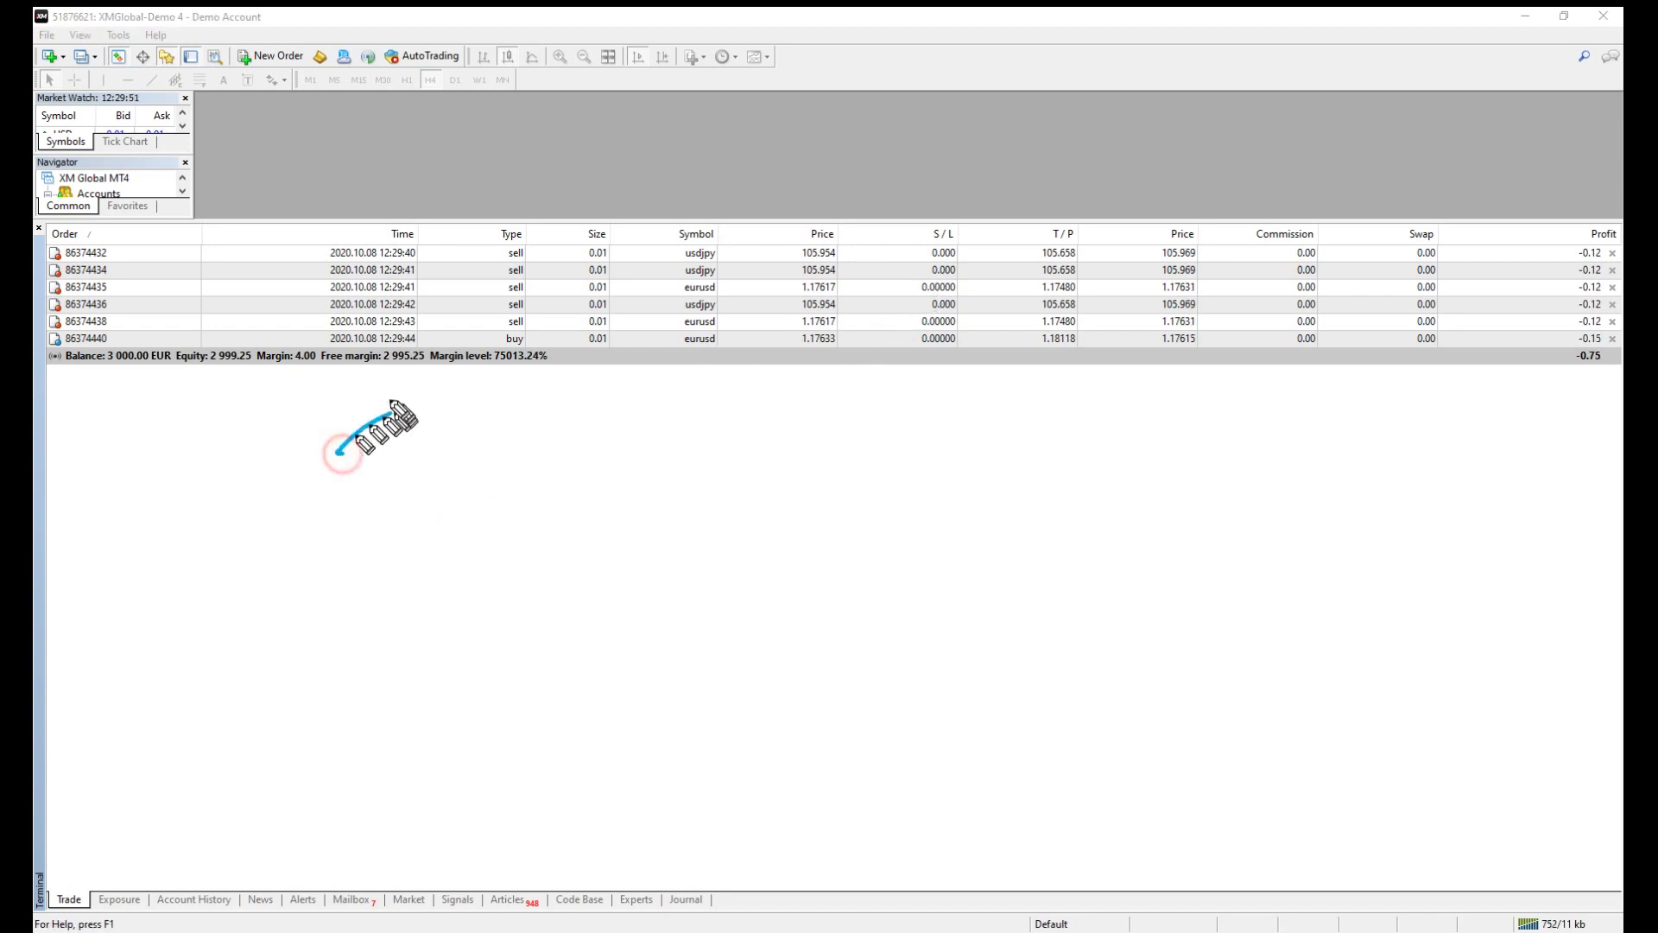
{"action": "left_click_drag", "start_coordinate": [399, 406], "coordinate": [425, 447]}
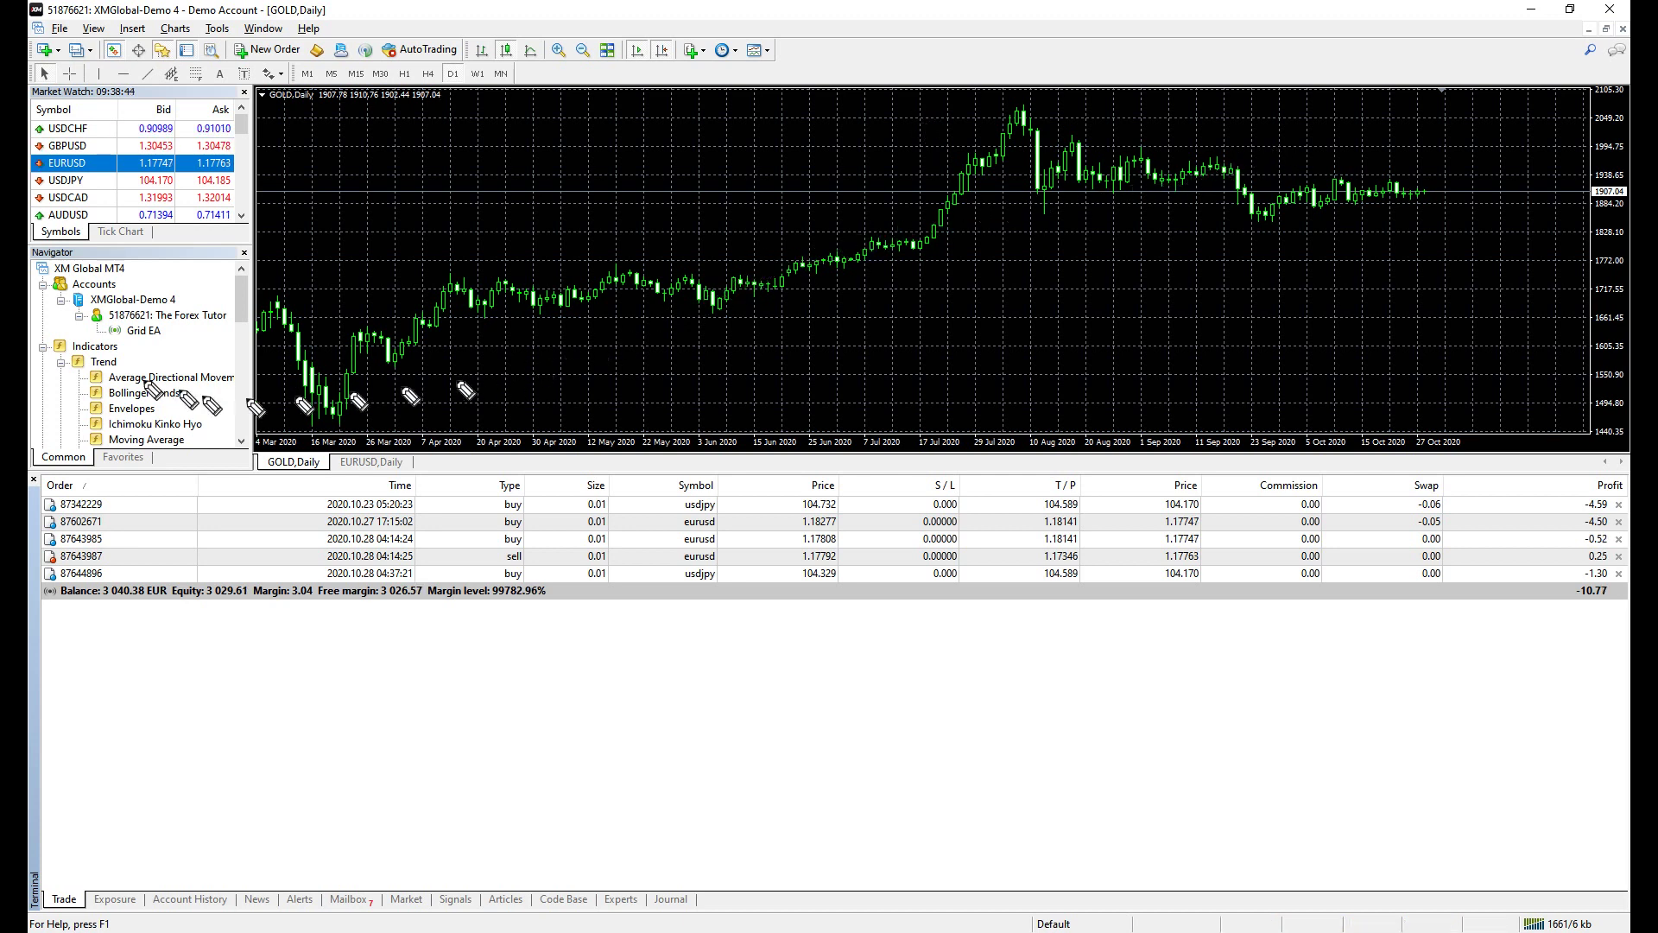
Step: Cancel the Grid EA subscription from the Navigator, confirm it, and review the five remaining trades
{"action": "mouse_move", "coordinate": [173, 345]}
{"action": "left_mouse_down"}
{"action": "mouse_move", "coordinate": [121, 314]}
{"action": "mouse_move", "coordinate": [186, 323]}
{"action": "left_mouse_up"}
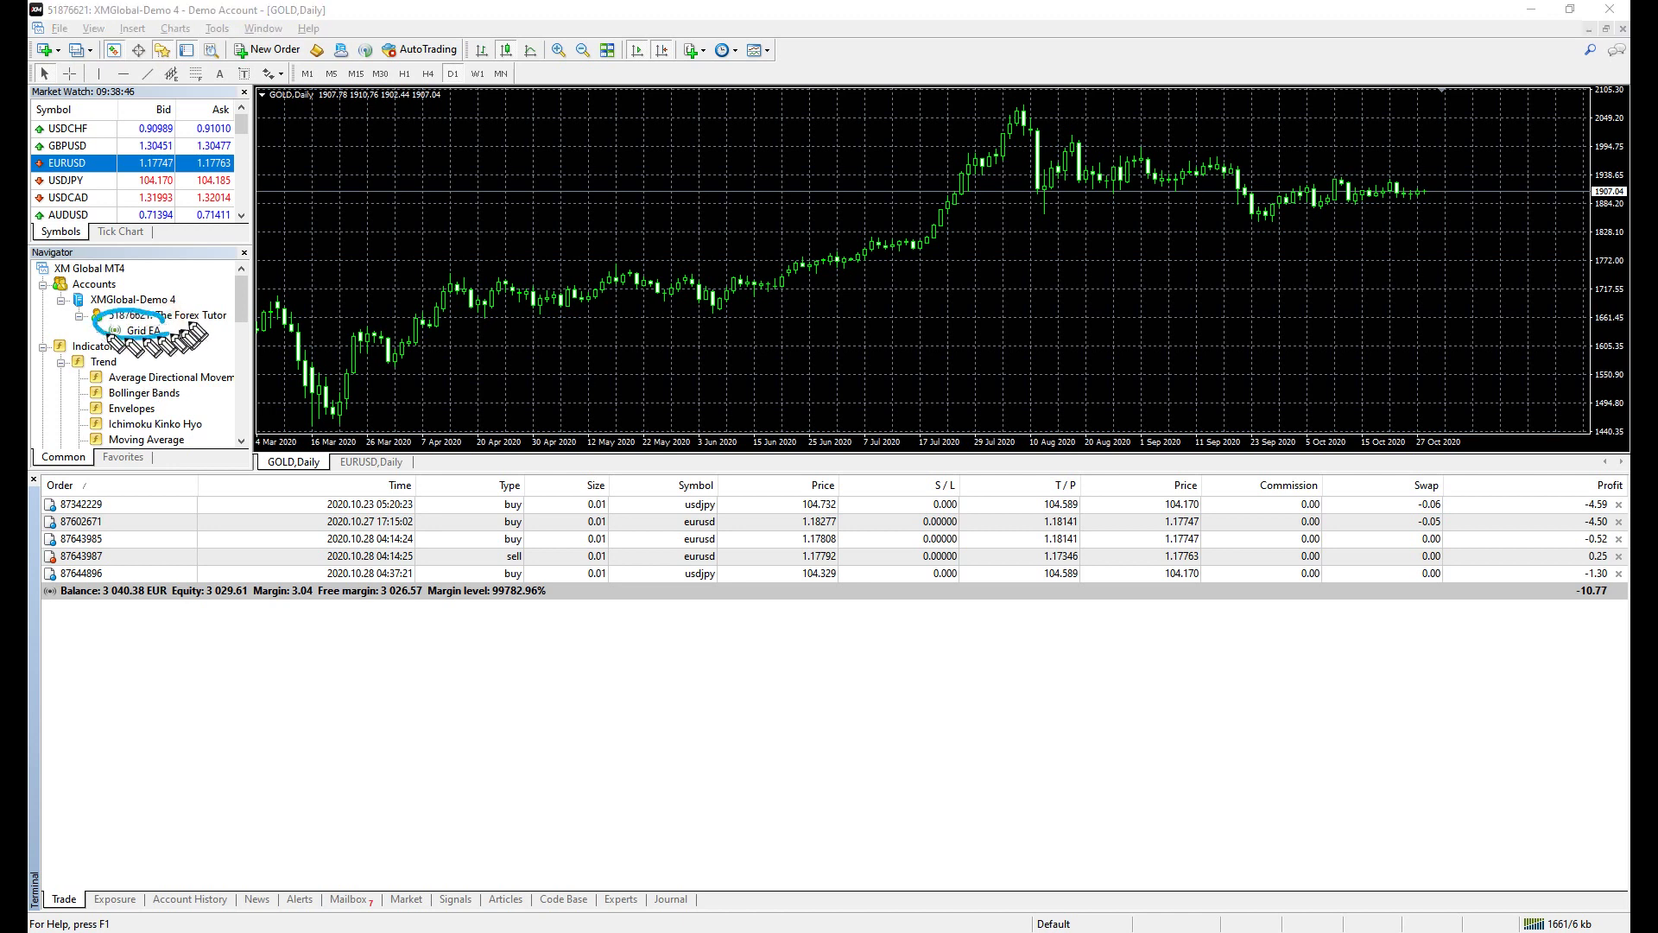
{"action": "key", "text": "Escape"}
{"action": "right_click", "coordinate": [147, 330]}
{"action": "left_click", "coordinate": [194, 369]}
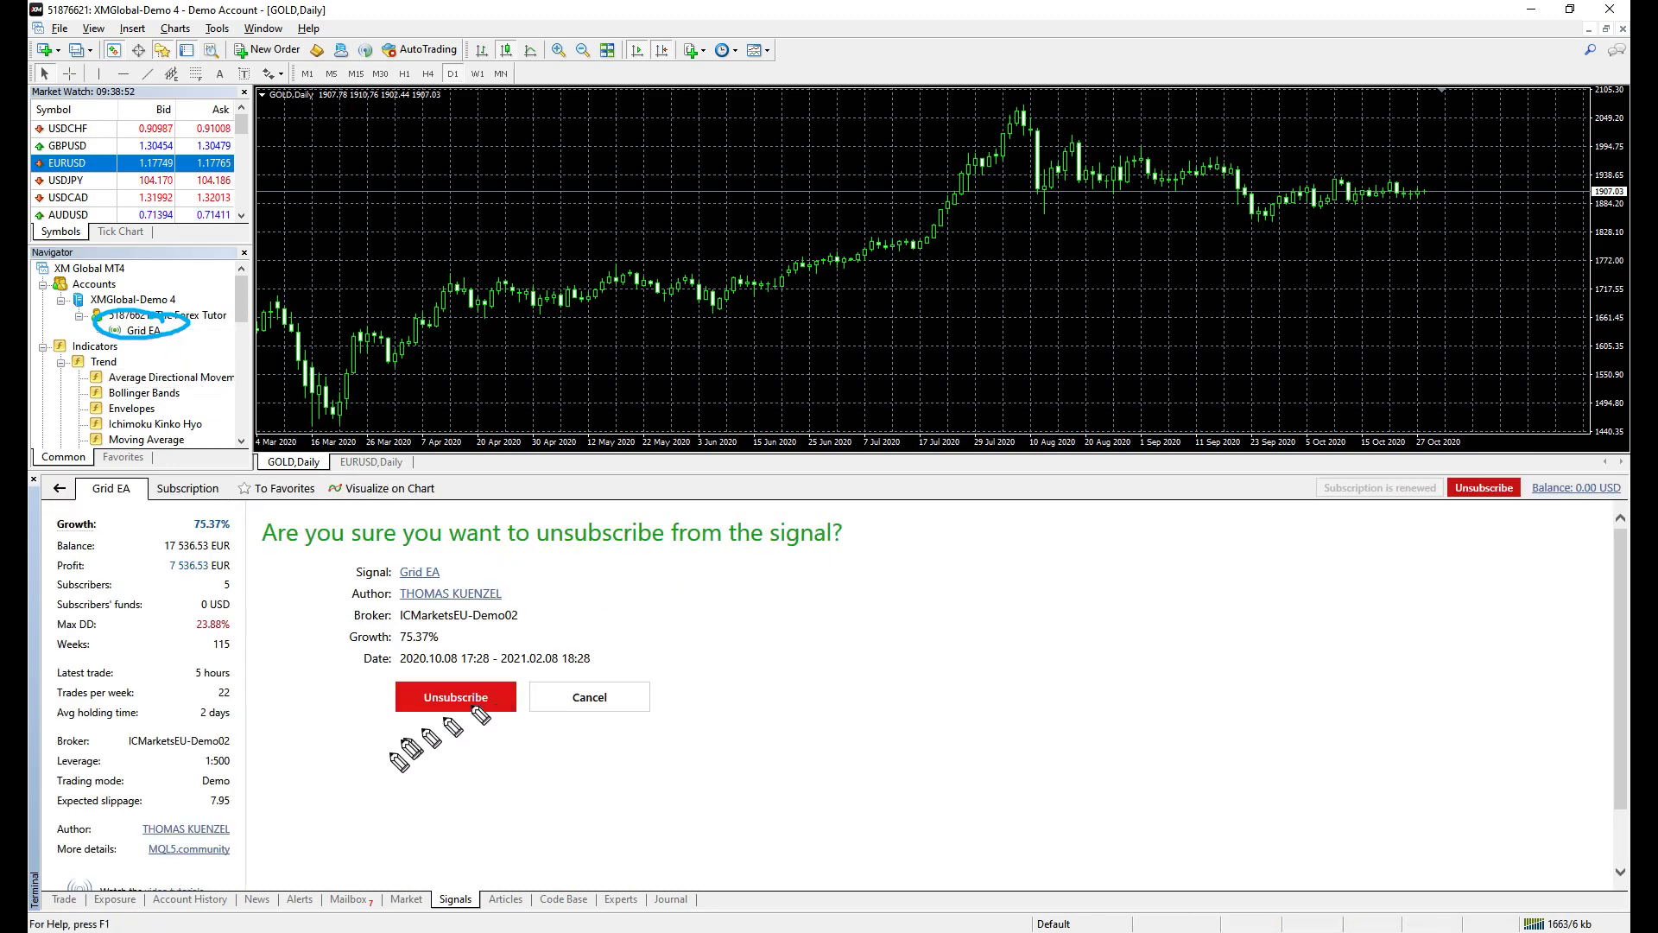
{"action": "mouse_move", "coordinate": [326, 767]}
{"action": "left_mouse_down"}
{"action": "mouse_move", "coordinate": [406, 717]}
{"action": "mouse_move", "coordinate": [396, 751]}
{"action": "left_mouse_up"}
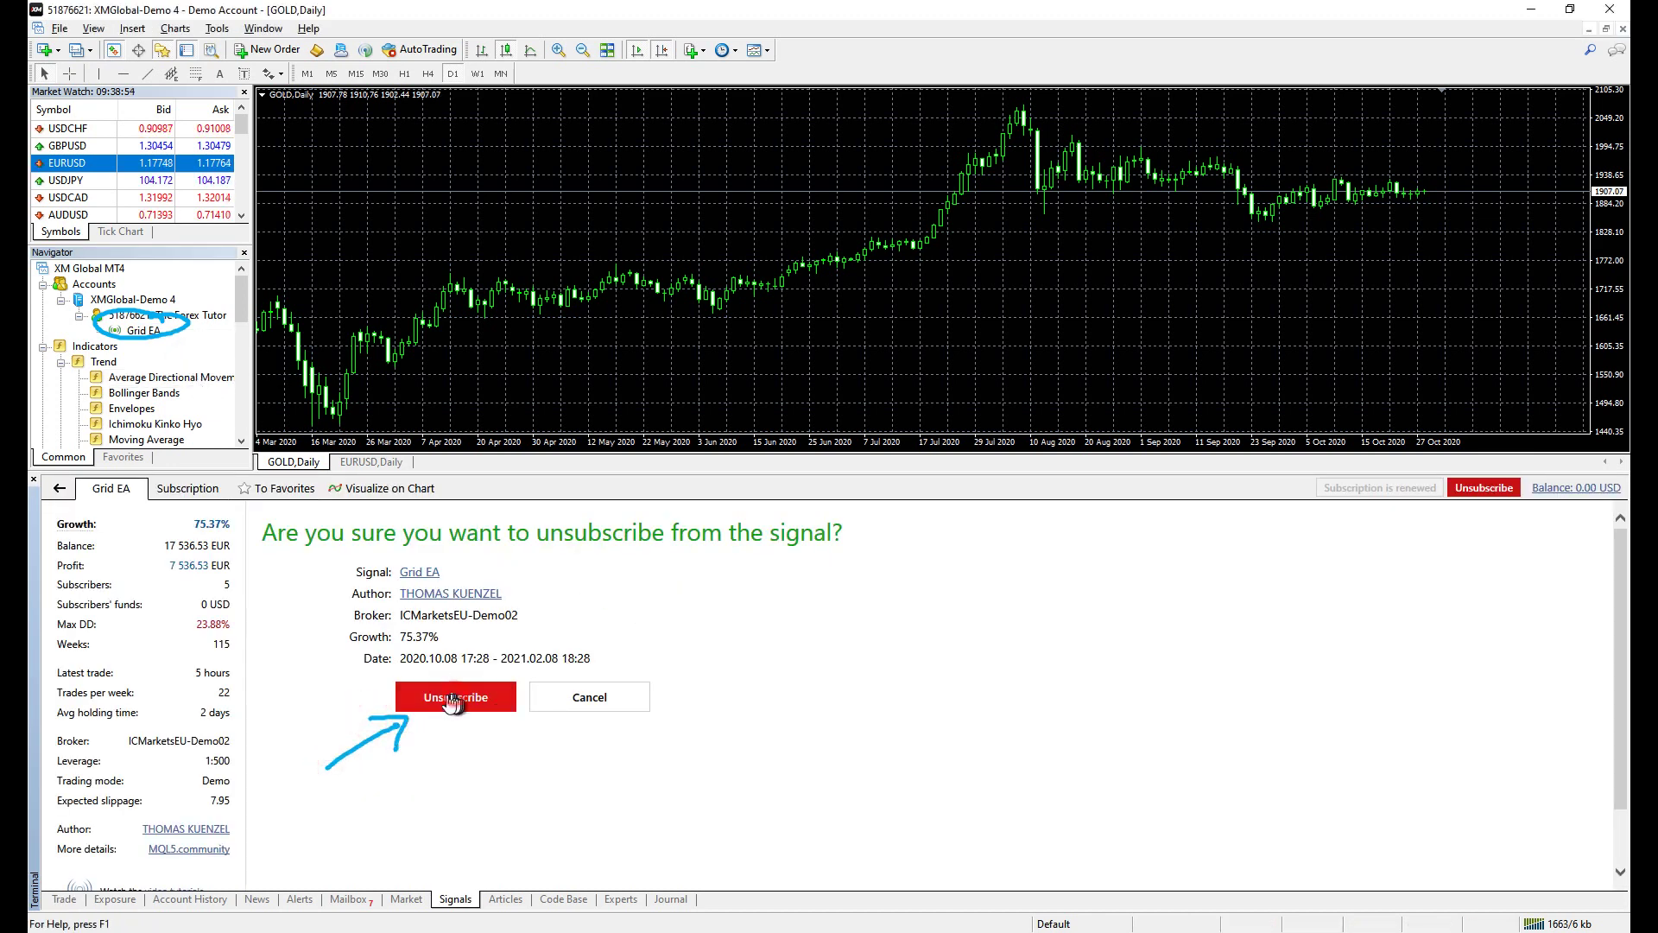
{"action": "left_click", "coordinate": [455, 699]}
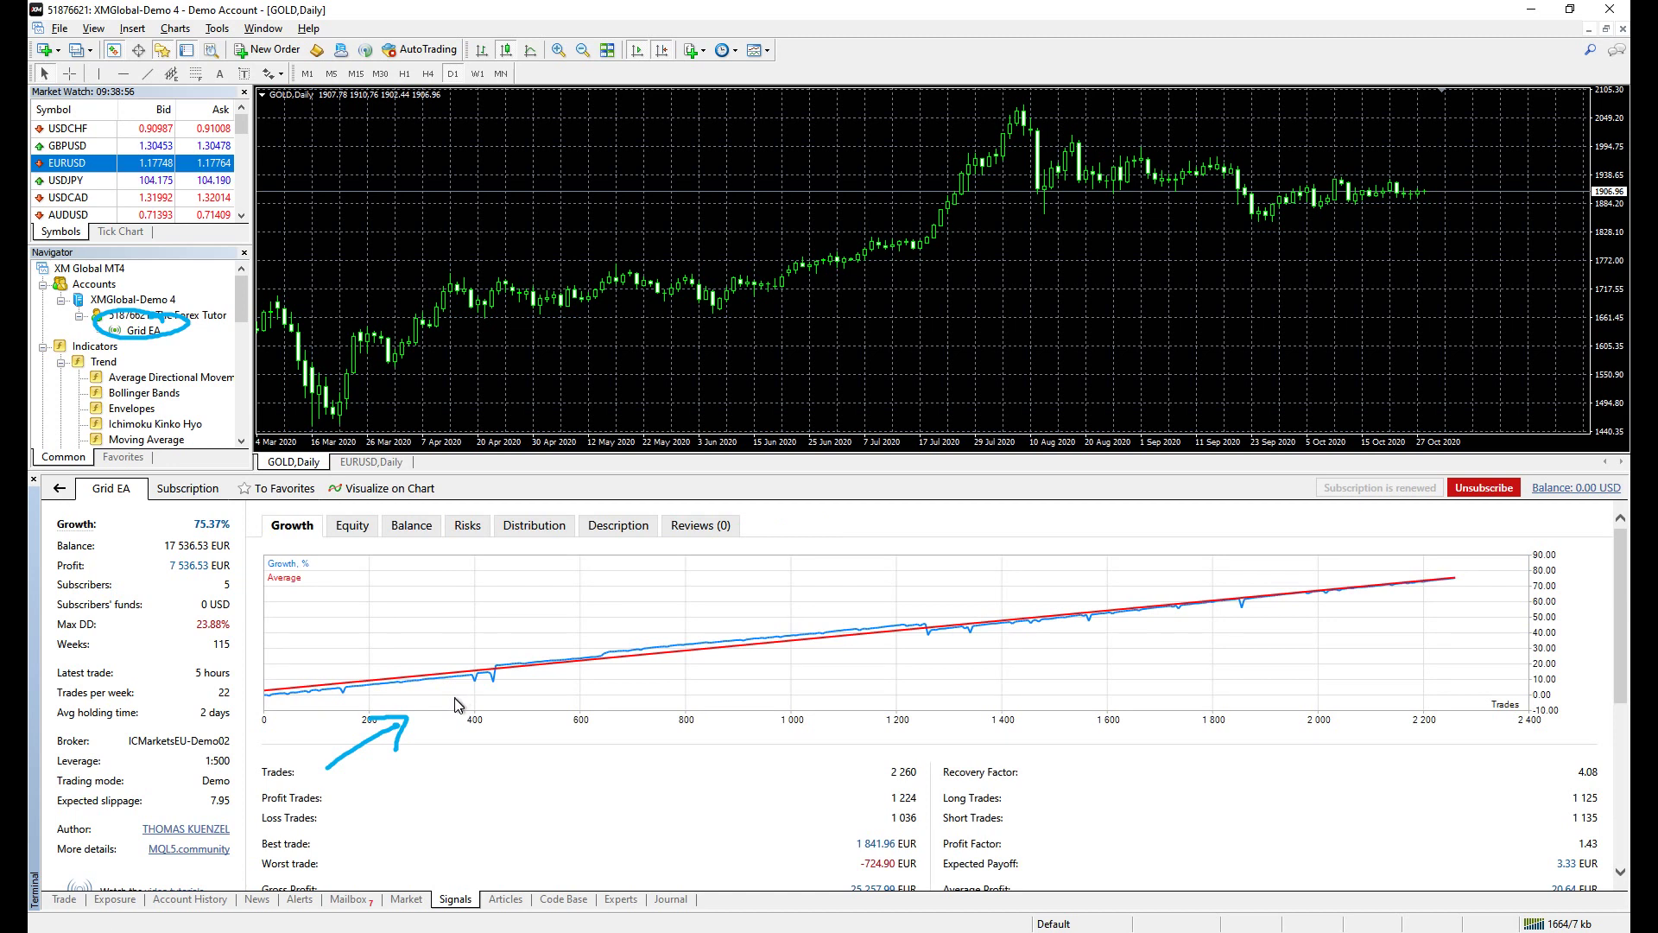
{"action": "left_click", "coordinate": [64, 899]}
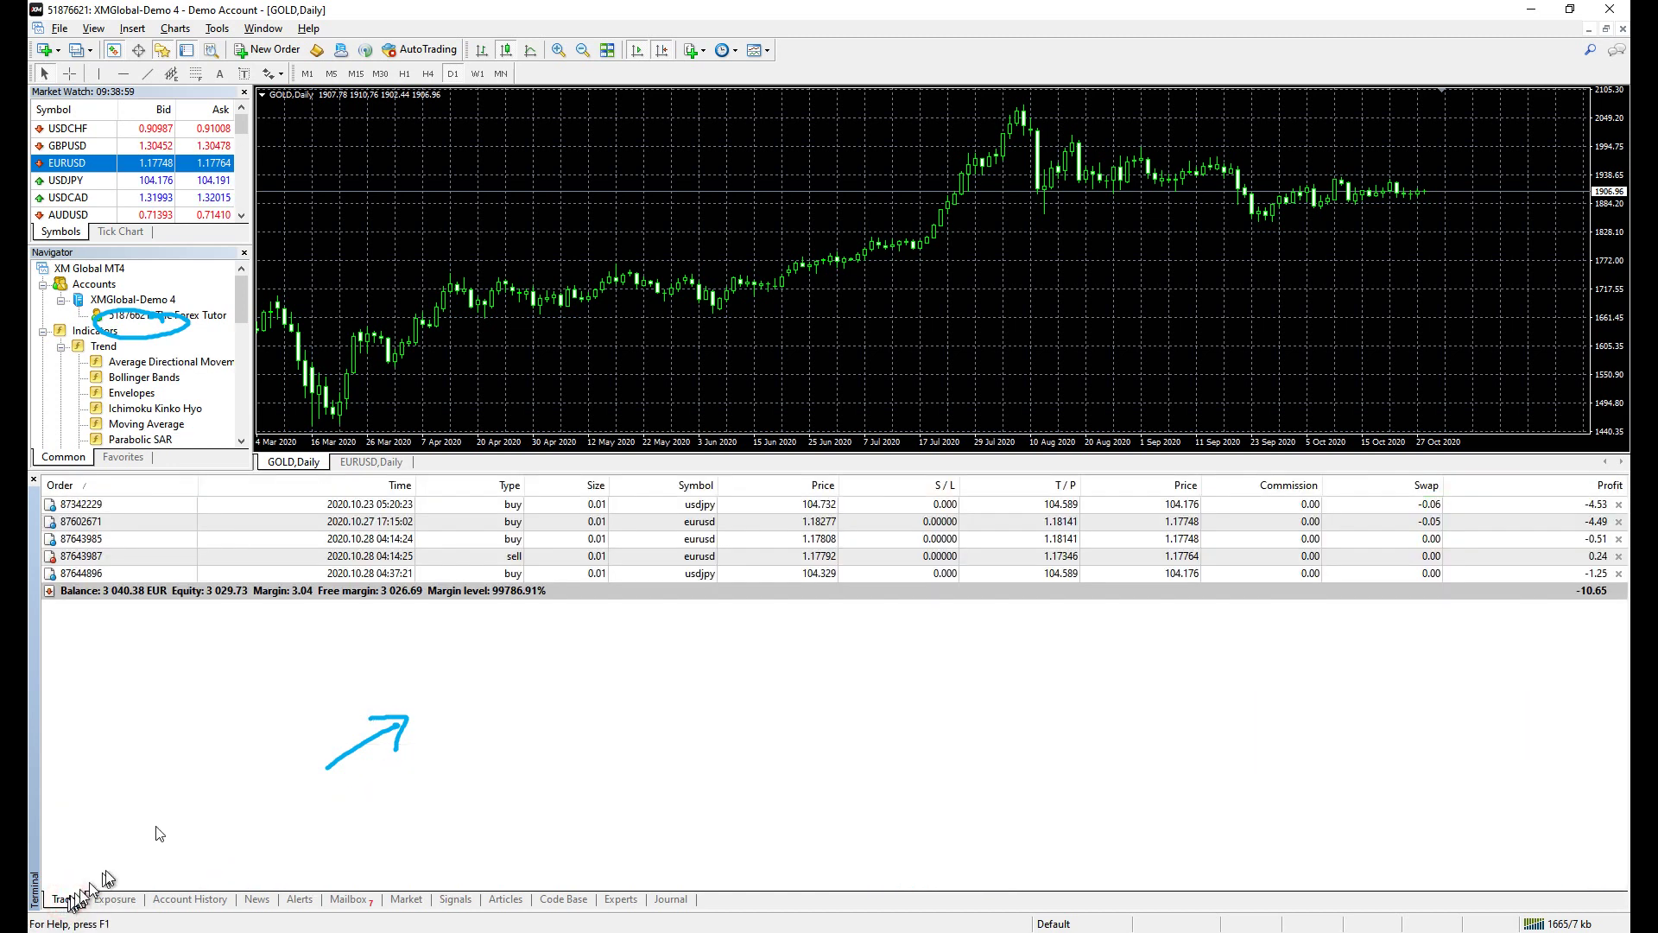
Step: Close the oldest copied USDJPY buy trade by market at 104.181, leaving four open trades
{"action": "double_click", "coordinate": [960, 504]}
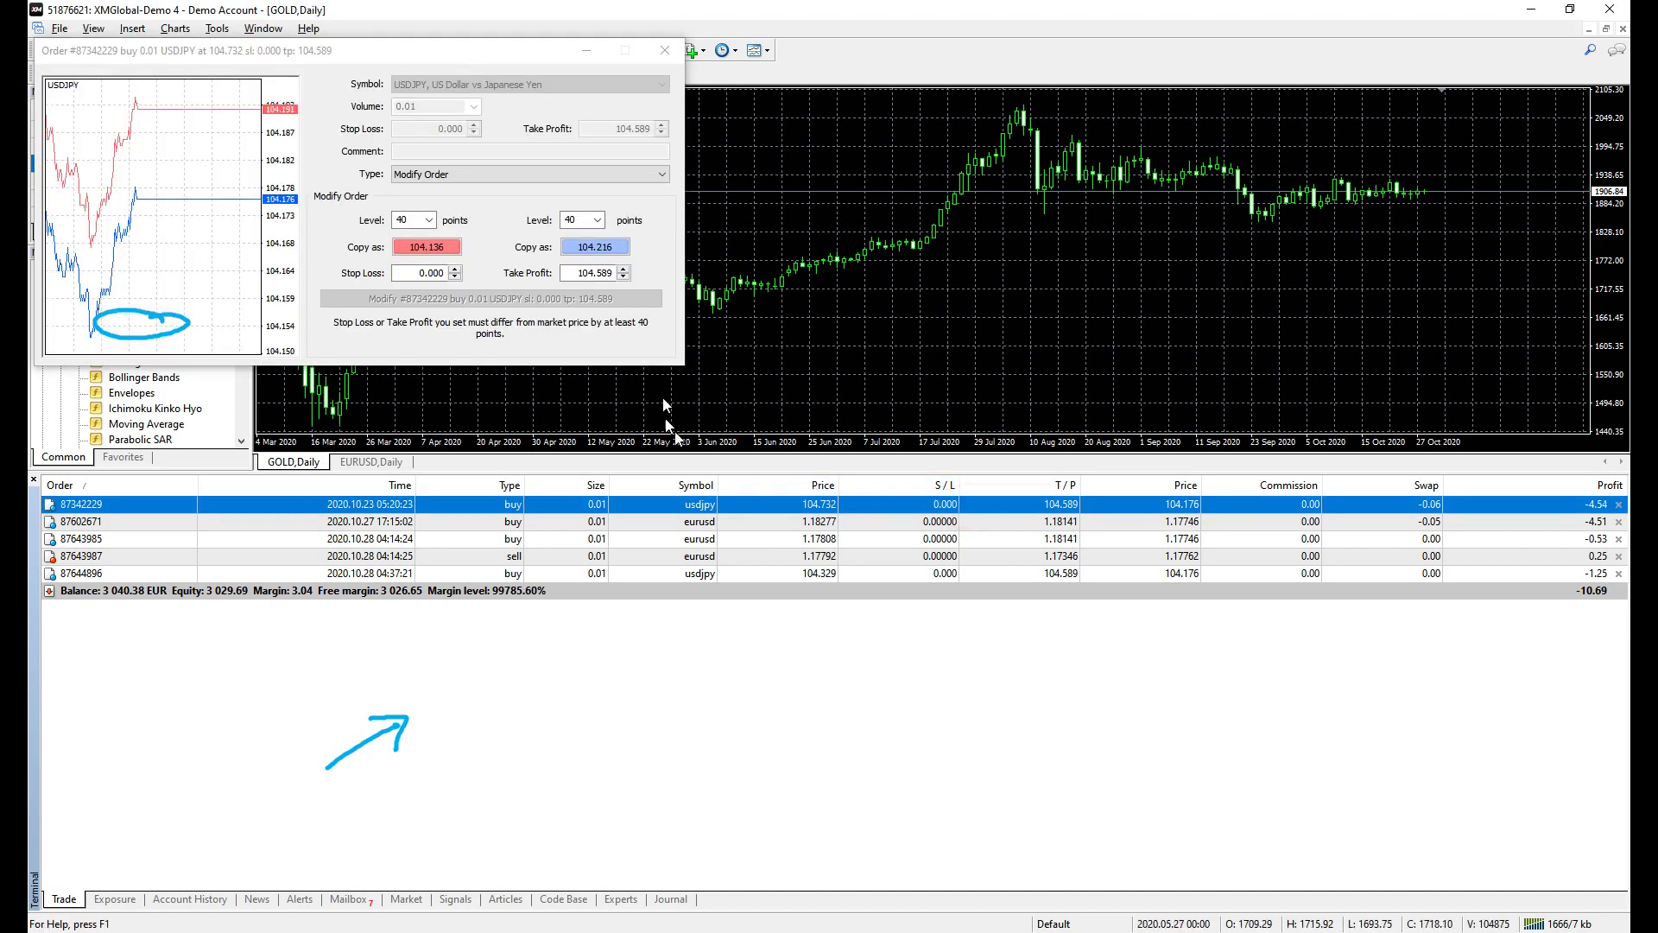
{"action": "left_click", "coordinate": [665, 50]}
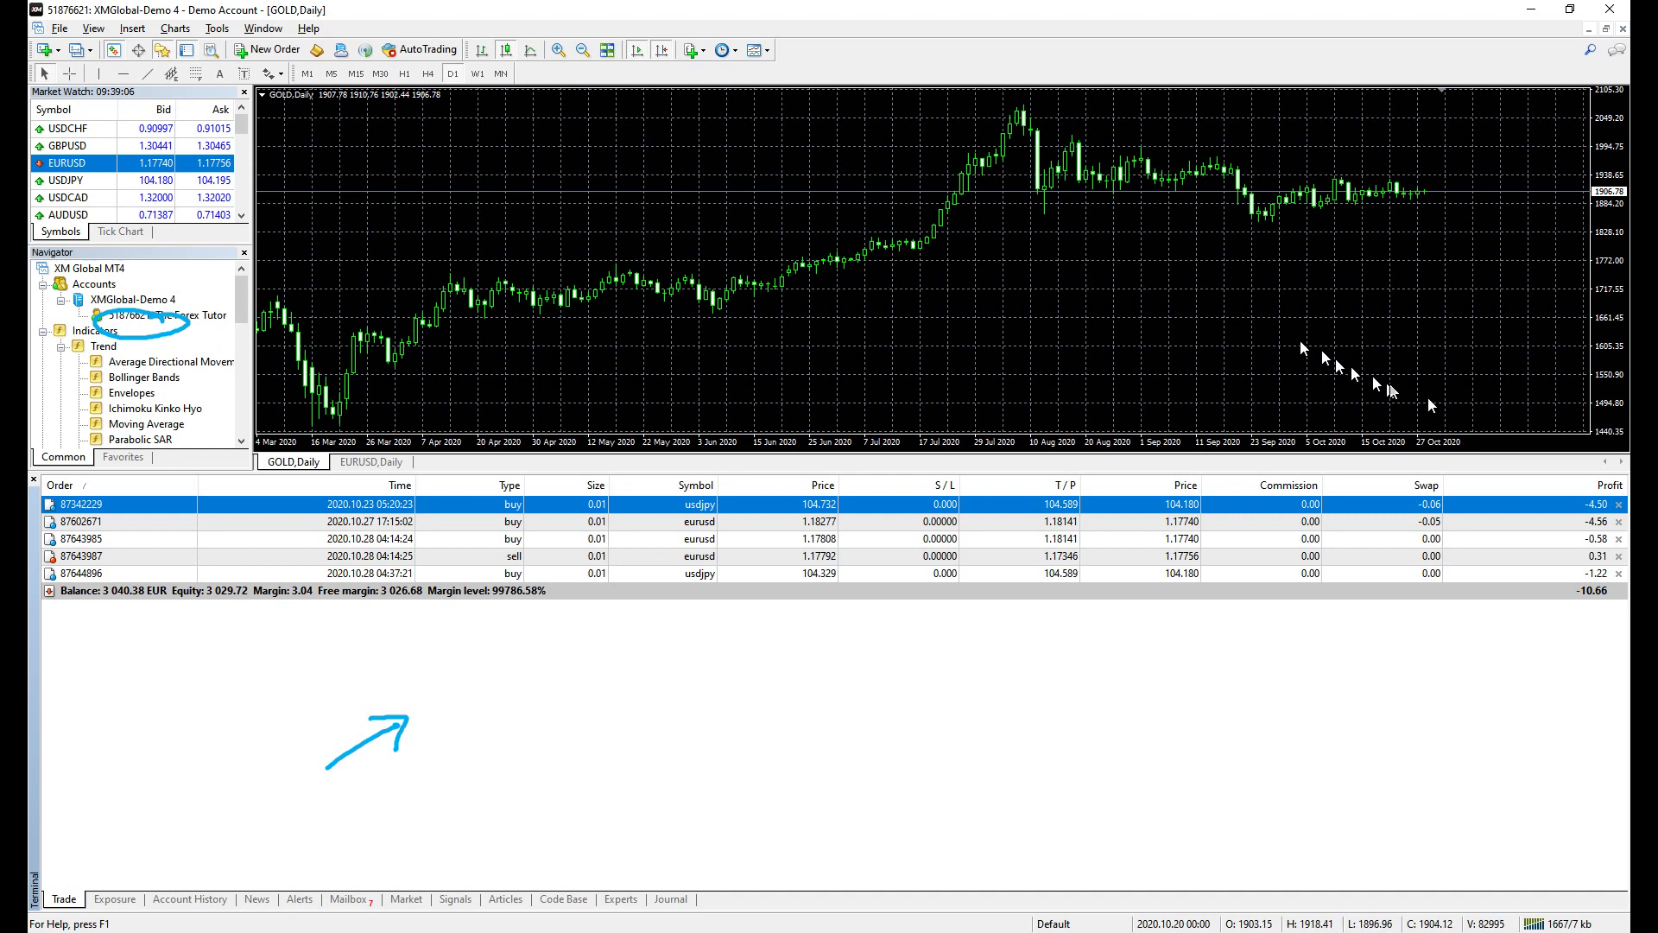
{"action": "left_click", "coordinate": [1618, 505]}
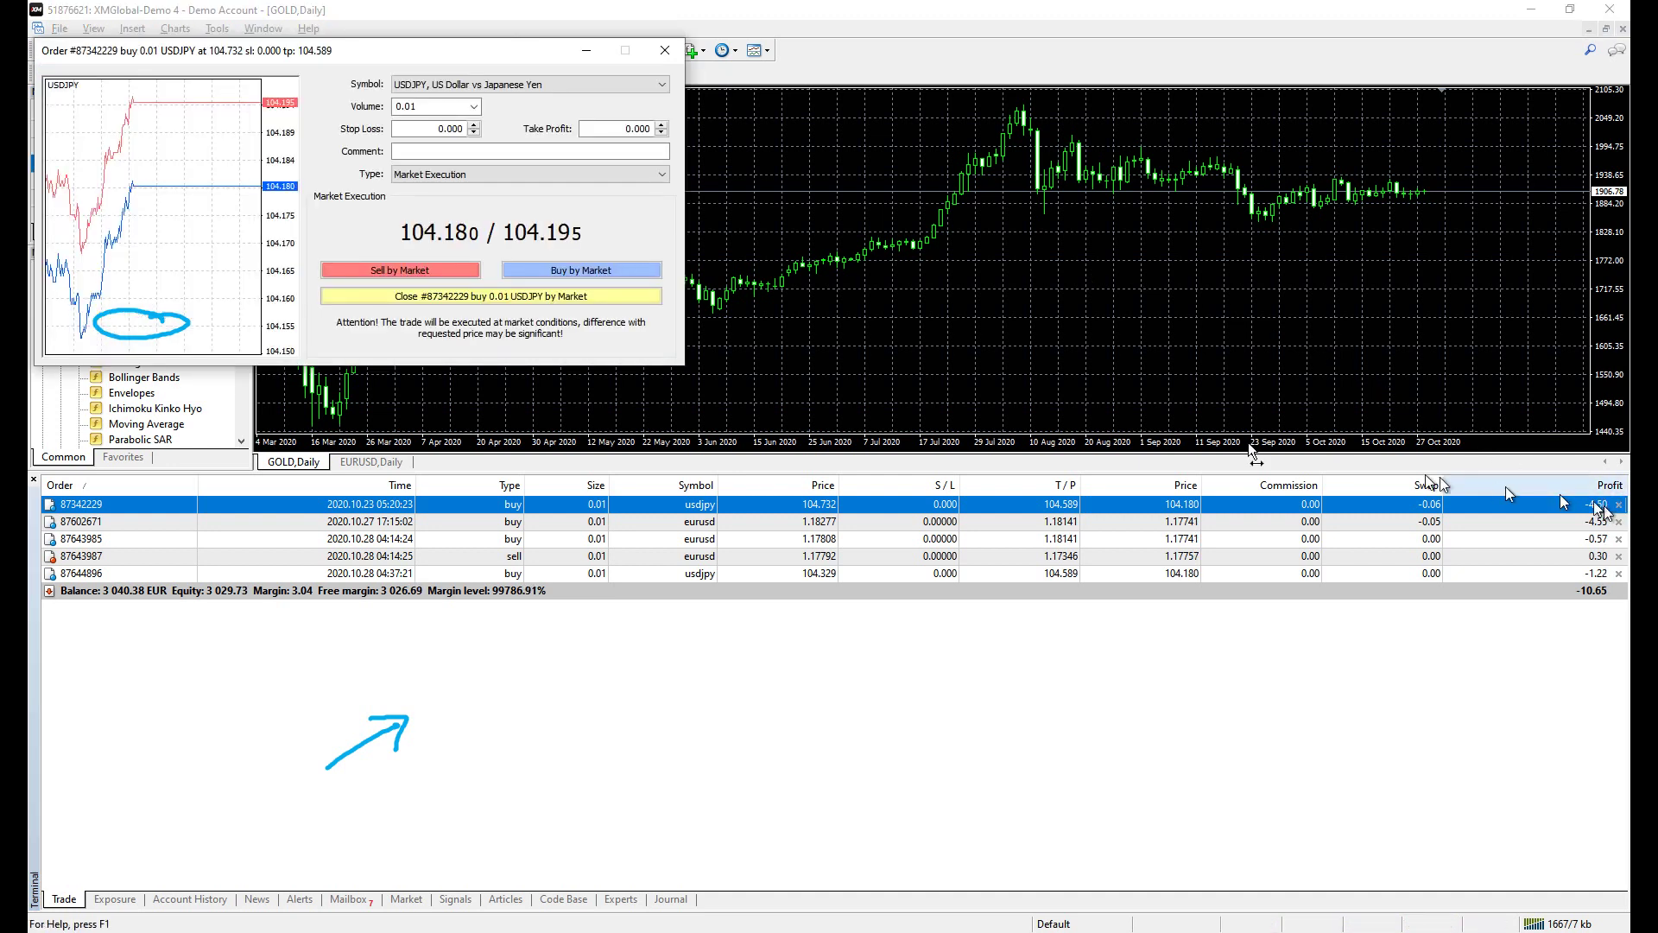
{"action": "left_click", "coordinate": [644, 302]}
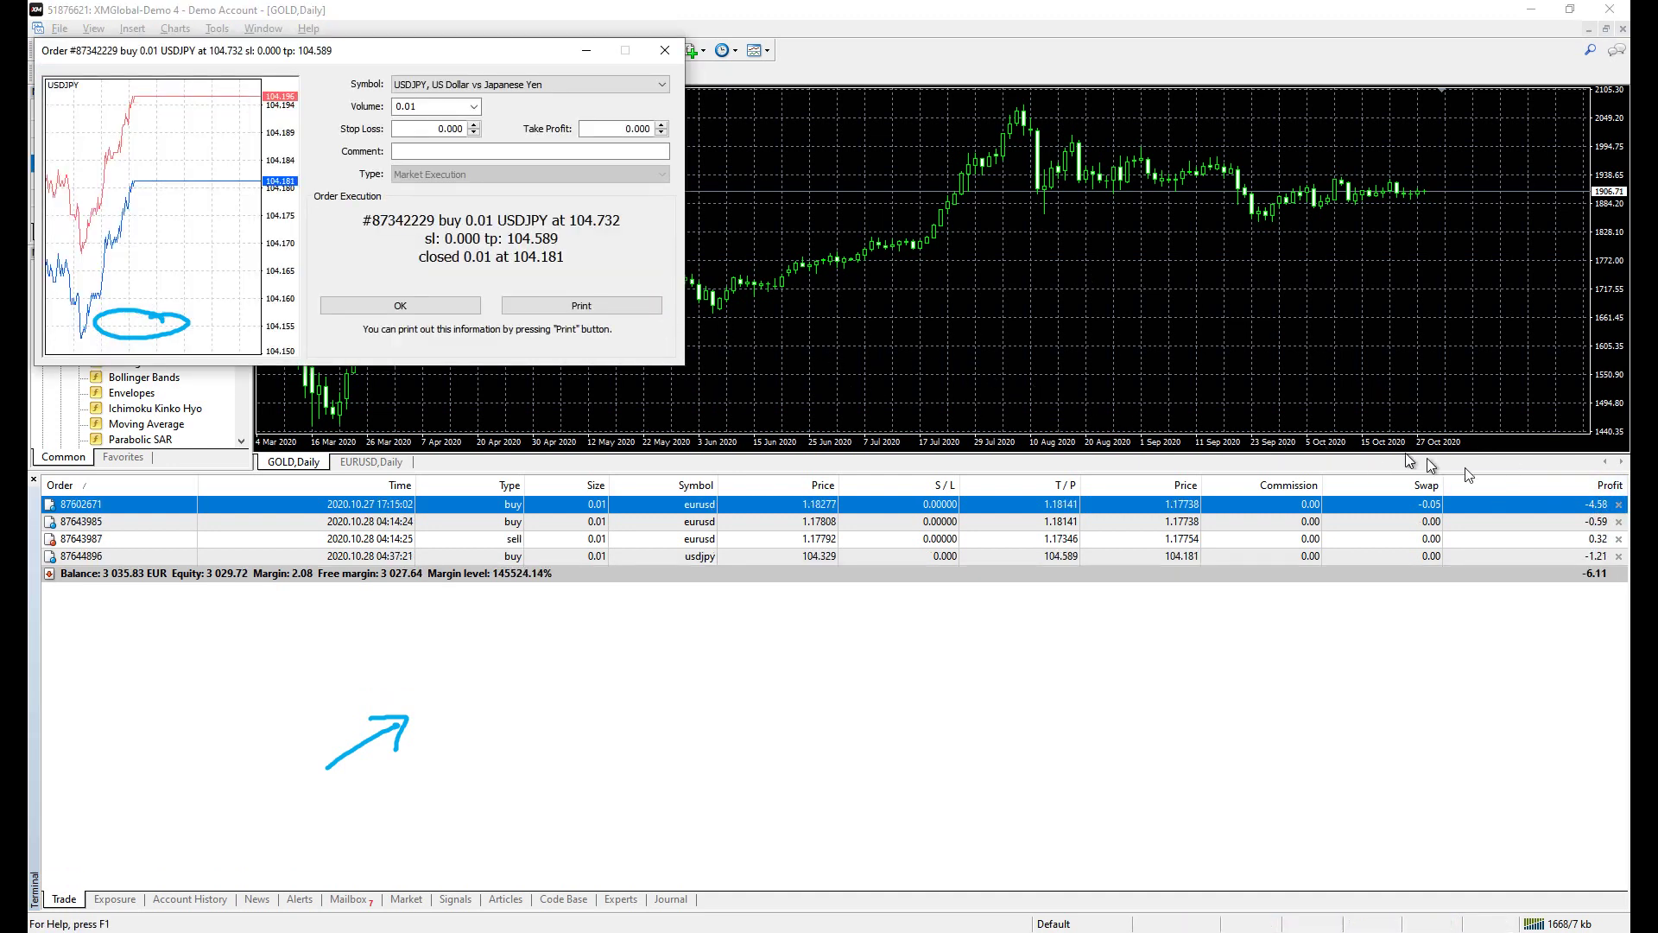